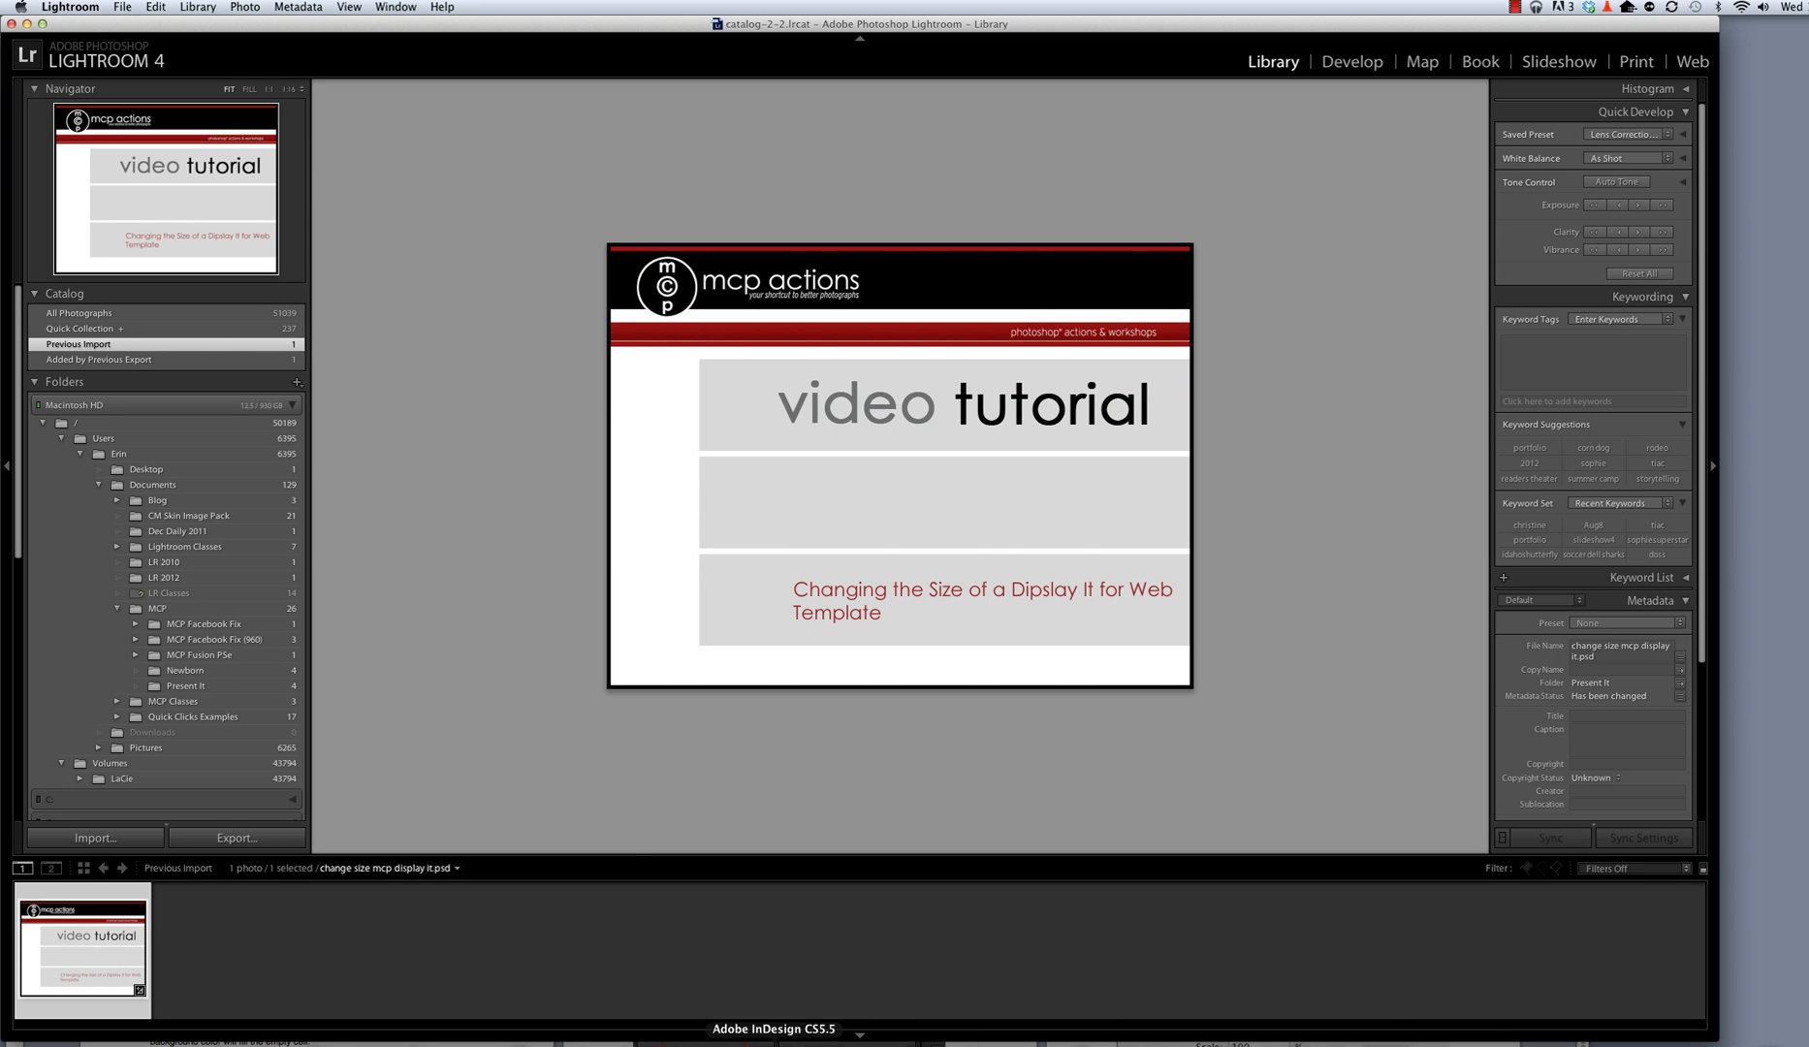
# Open the 'Before and After' collection from the Collections panel to load its two portraits
pyautogui.scroll(-5, 131, 749)
pyautogui.scroll(-3, 130, 749)
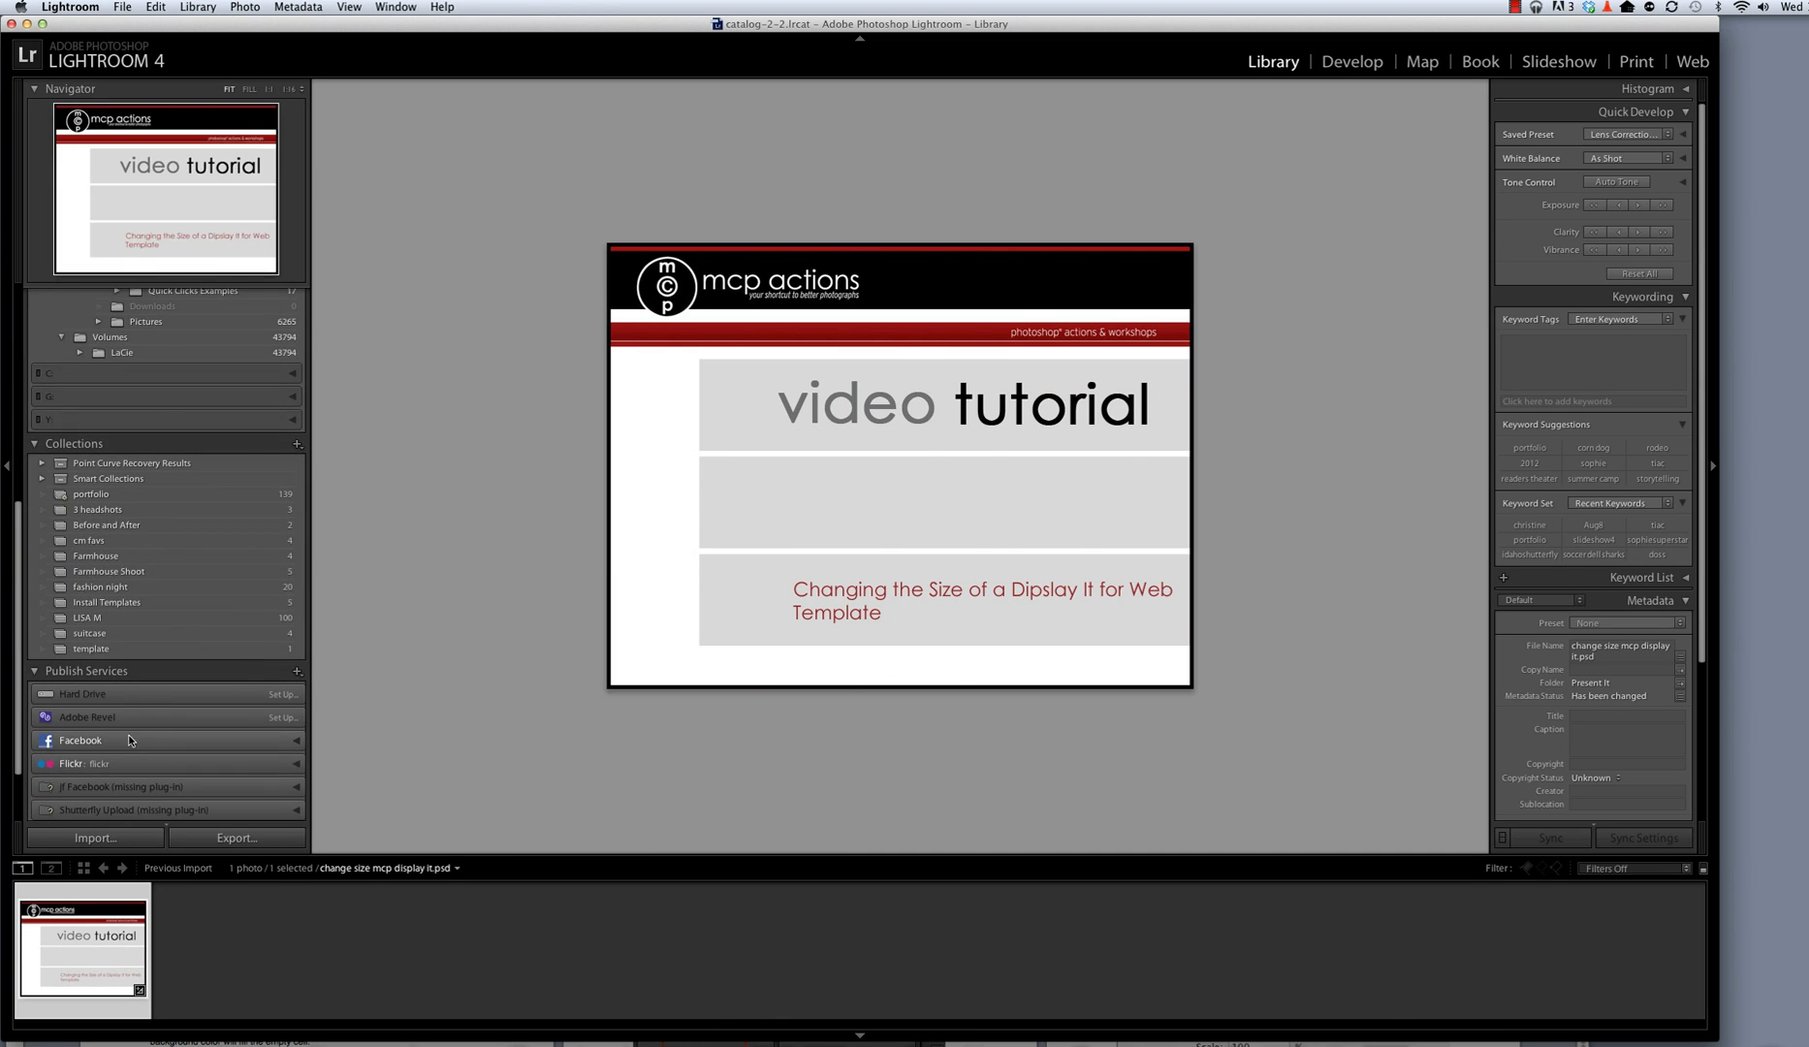
pyautogui.click(106, 525)
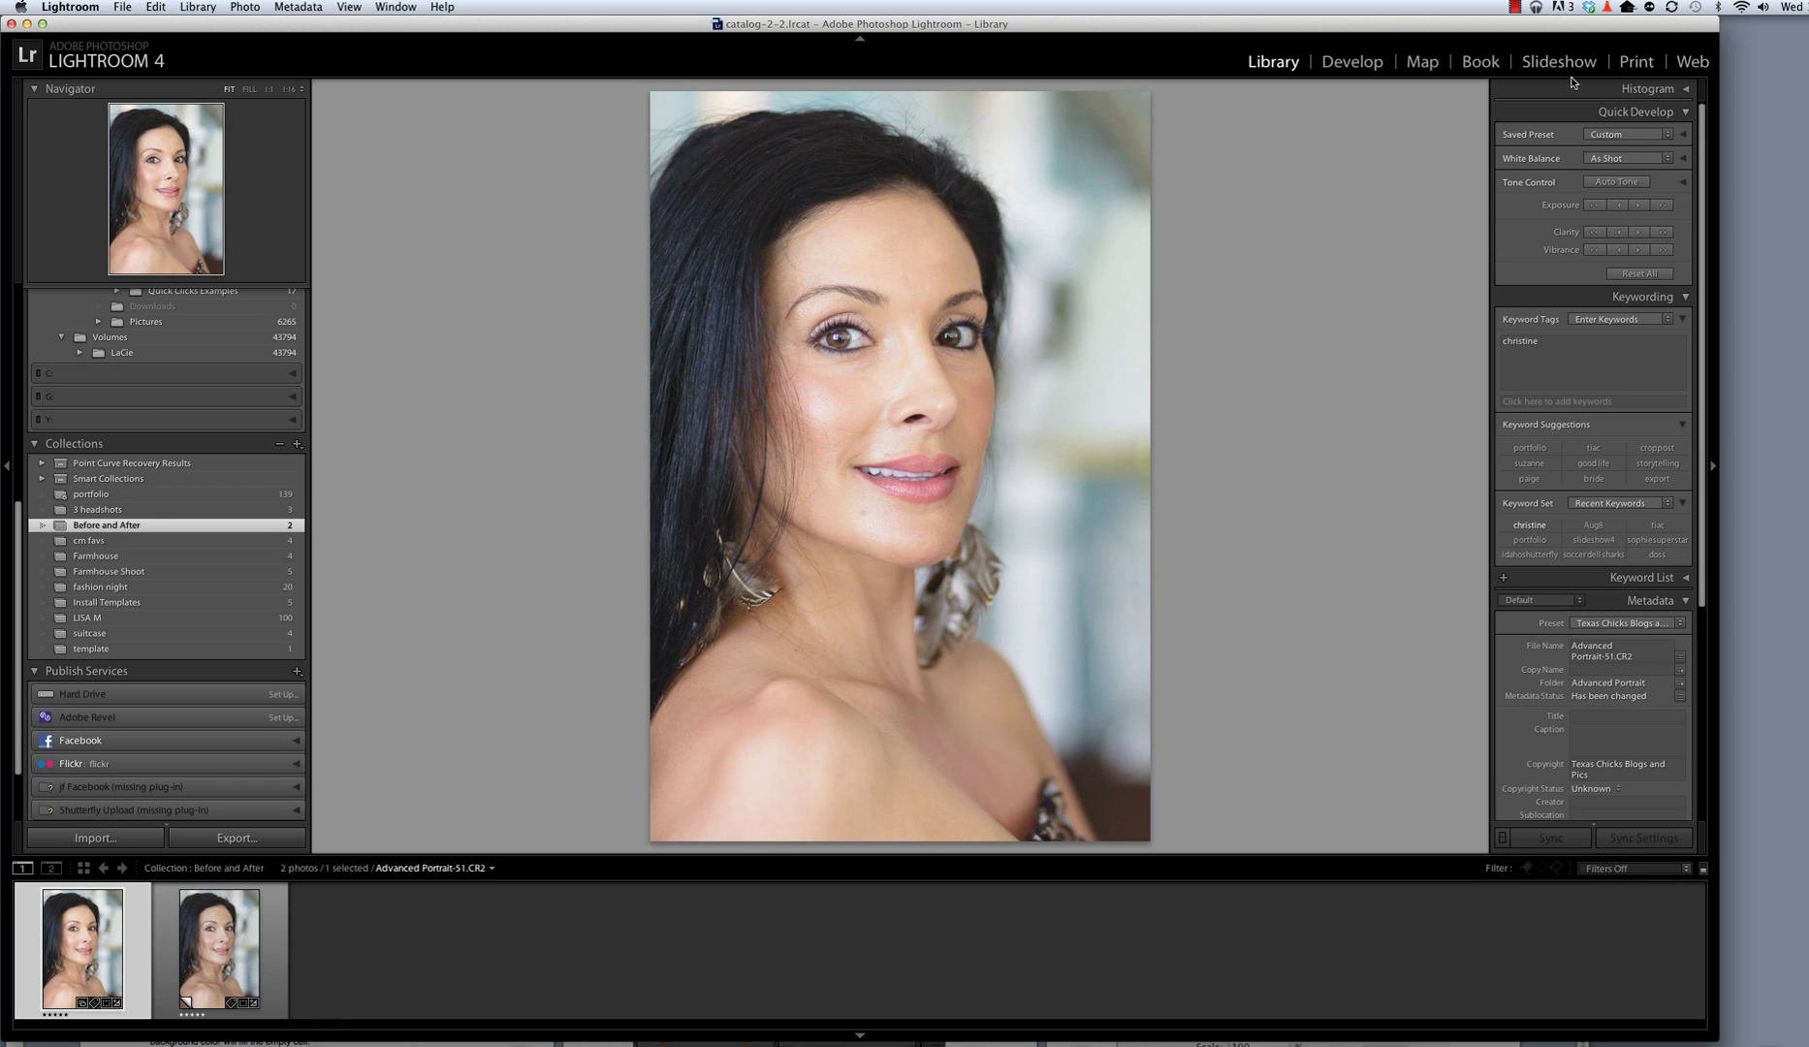
# Switch to the Print module to lay out the two portraits side by side
pyautogui.click(1637, 61)
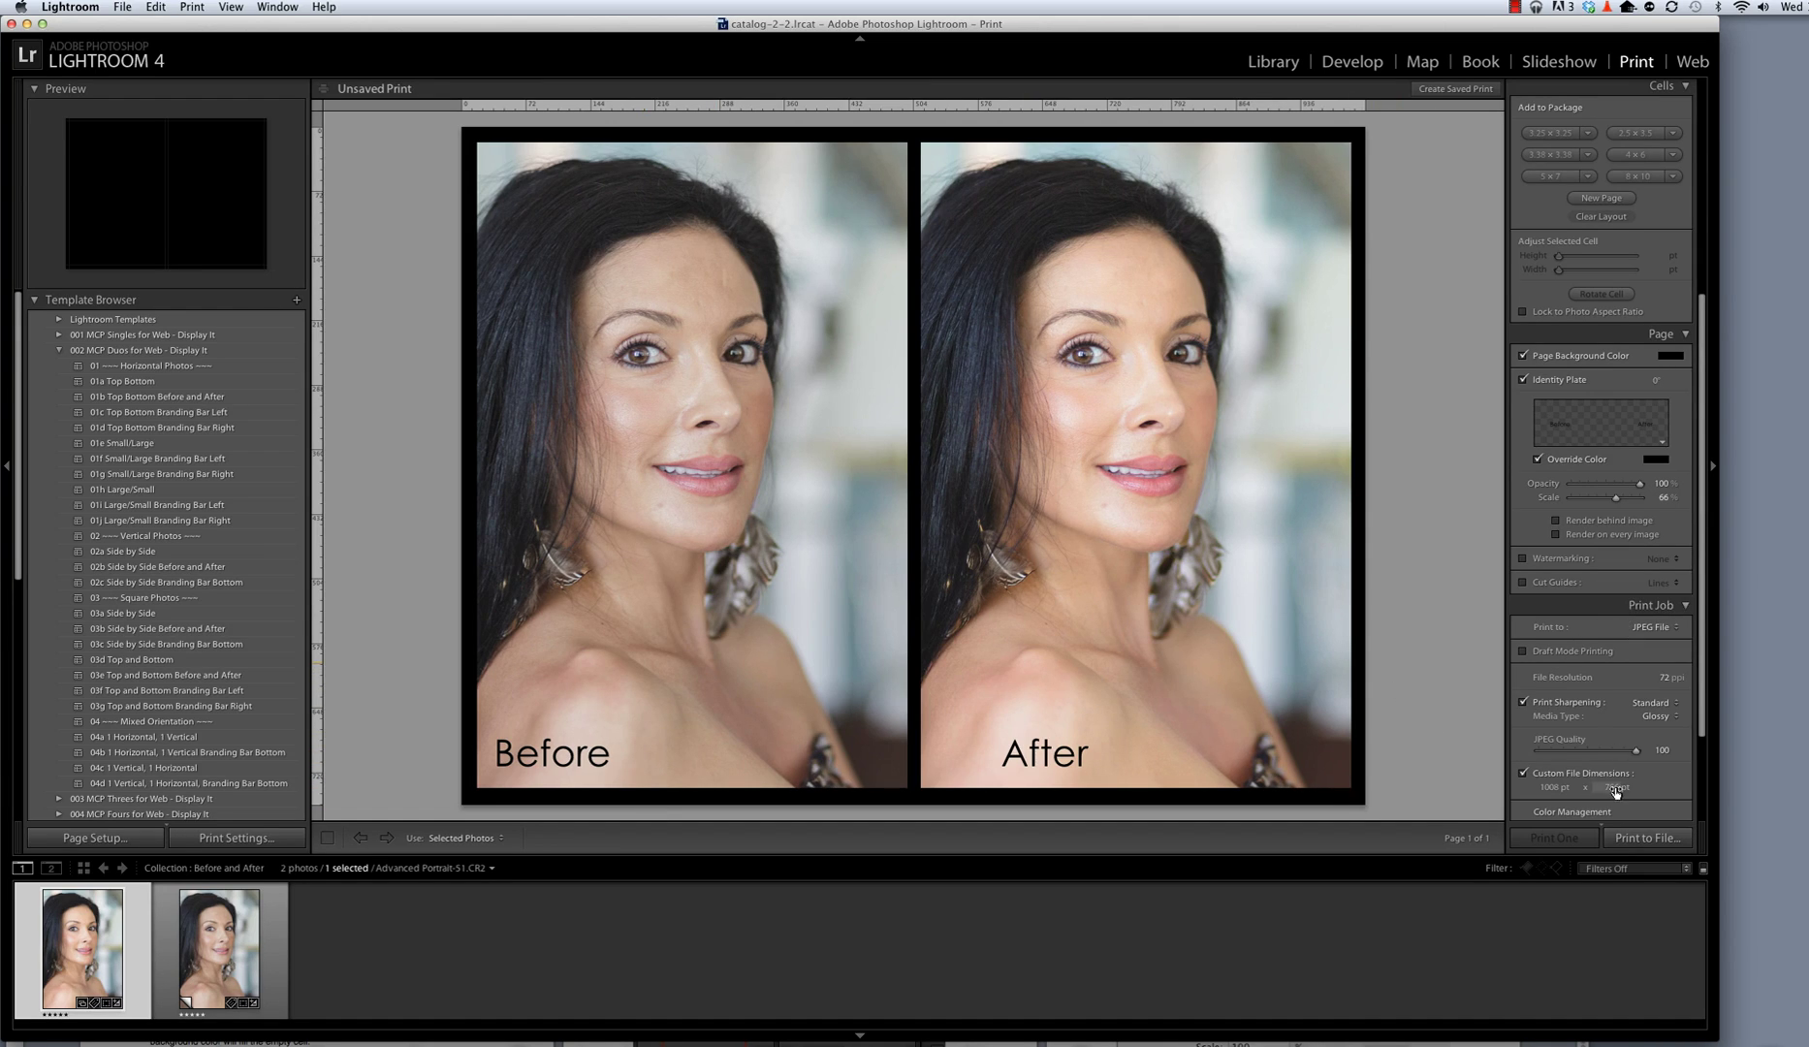
# Print the layout to a JPEG named 'Kristen BA' in the Template Exports folder
pyautogui.click(1648, 838)
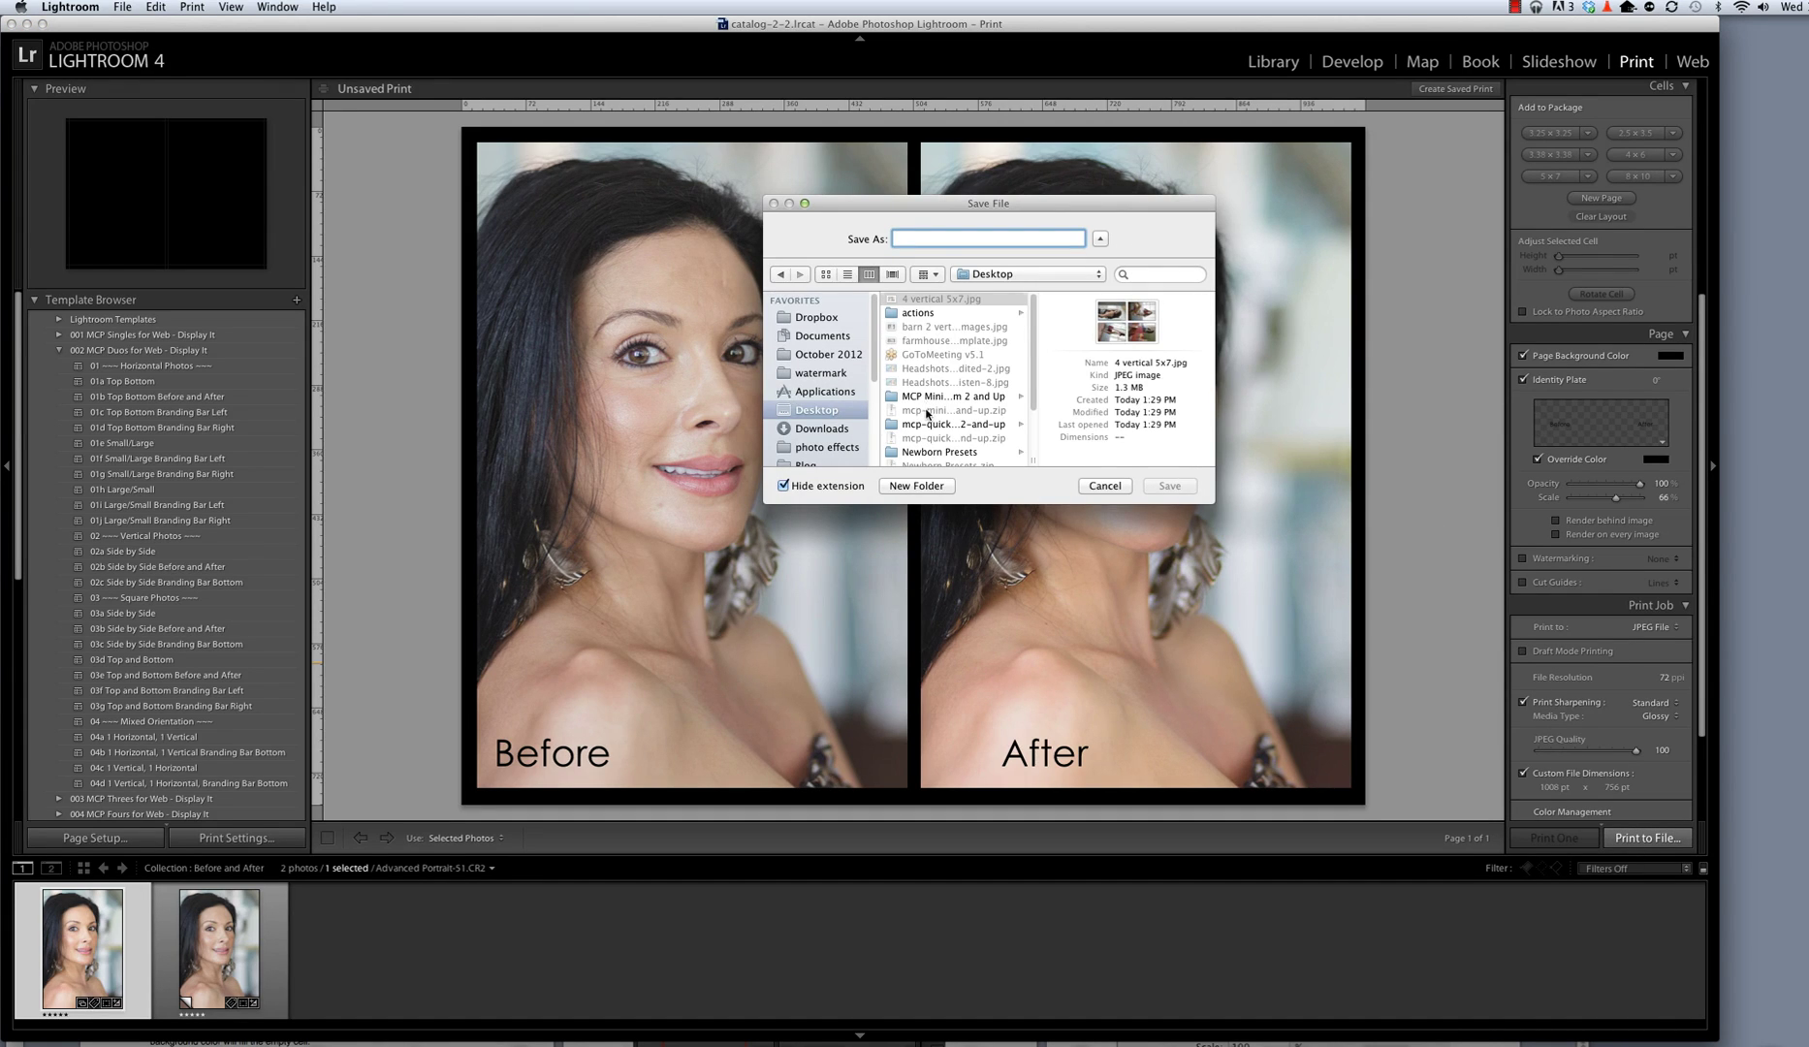
pyautogui.scroll(-3, 926, 414)
pyautogui.click(928, 448)
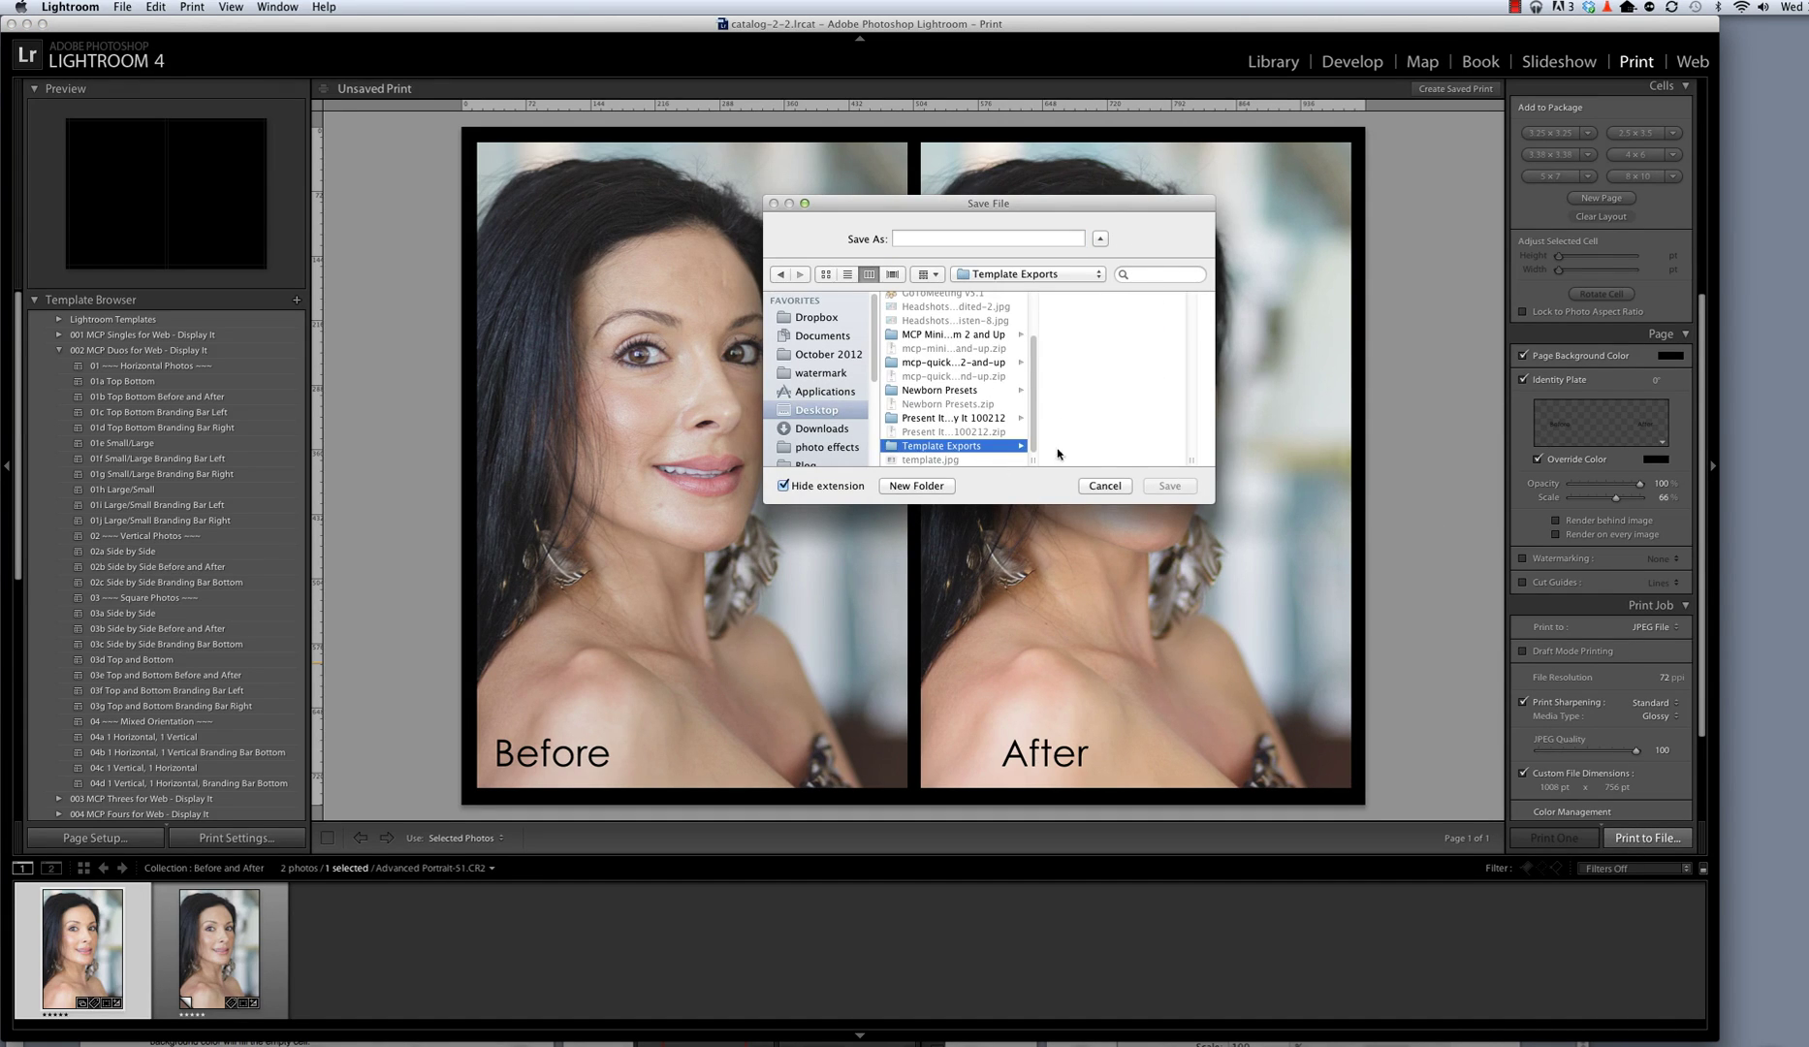
pyautogui.click(966, 238)
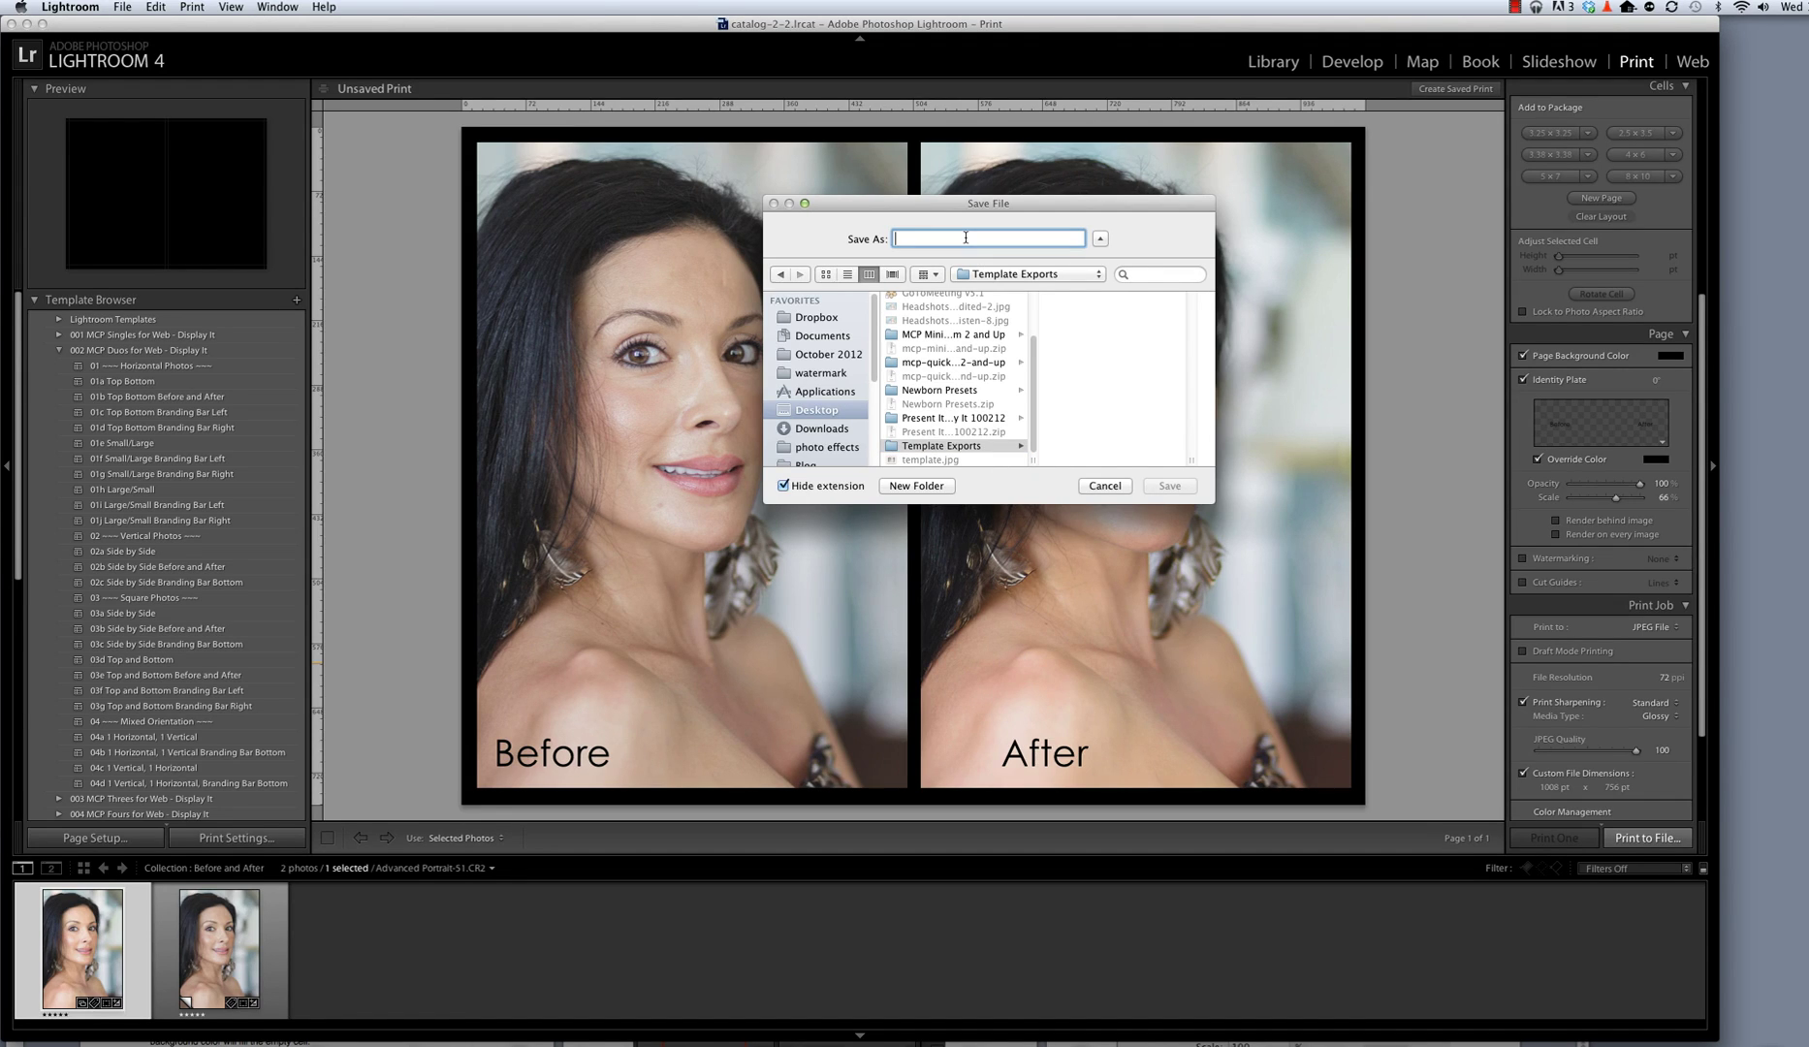
pyautogui.write('Kristen BA')
pyautogui.press('Return')
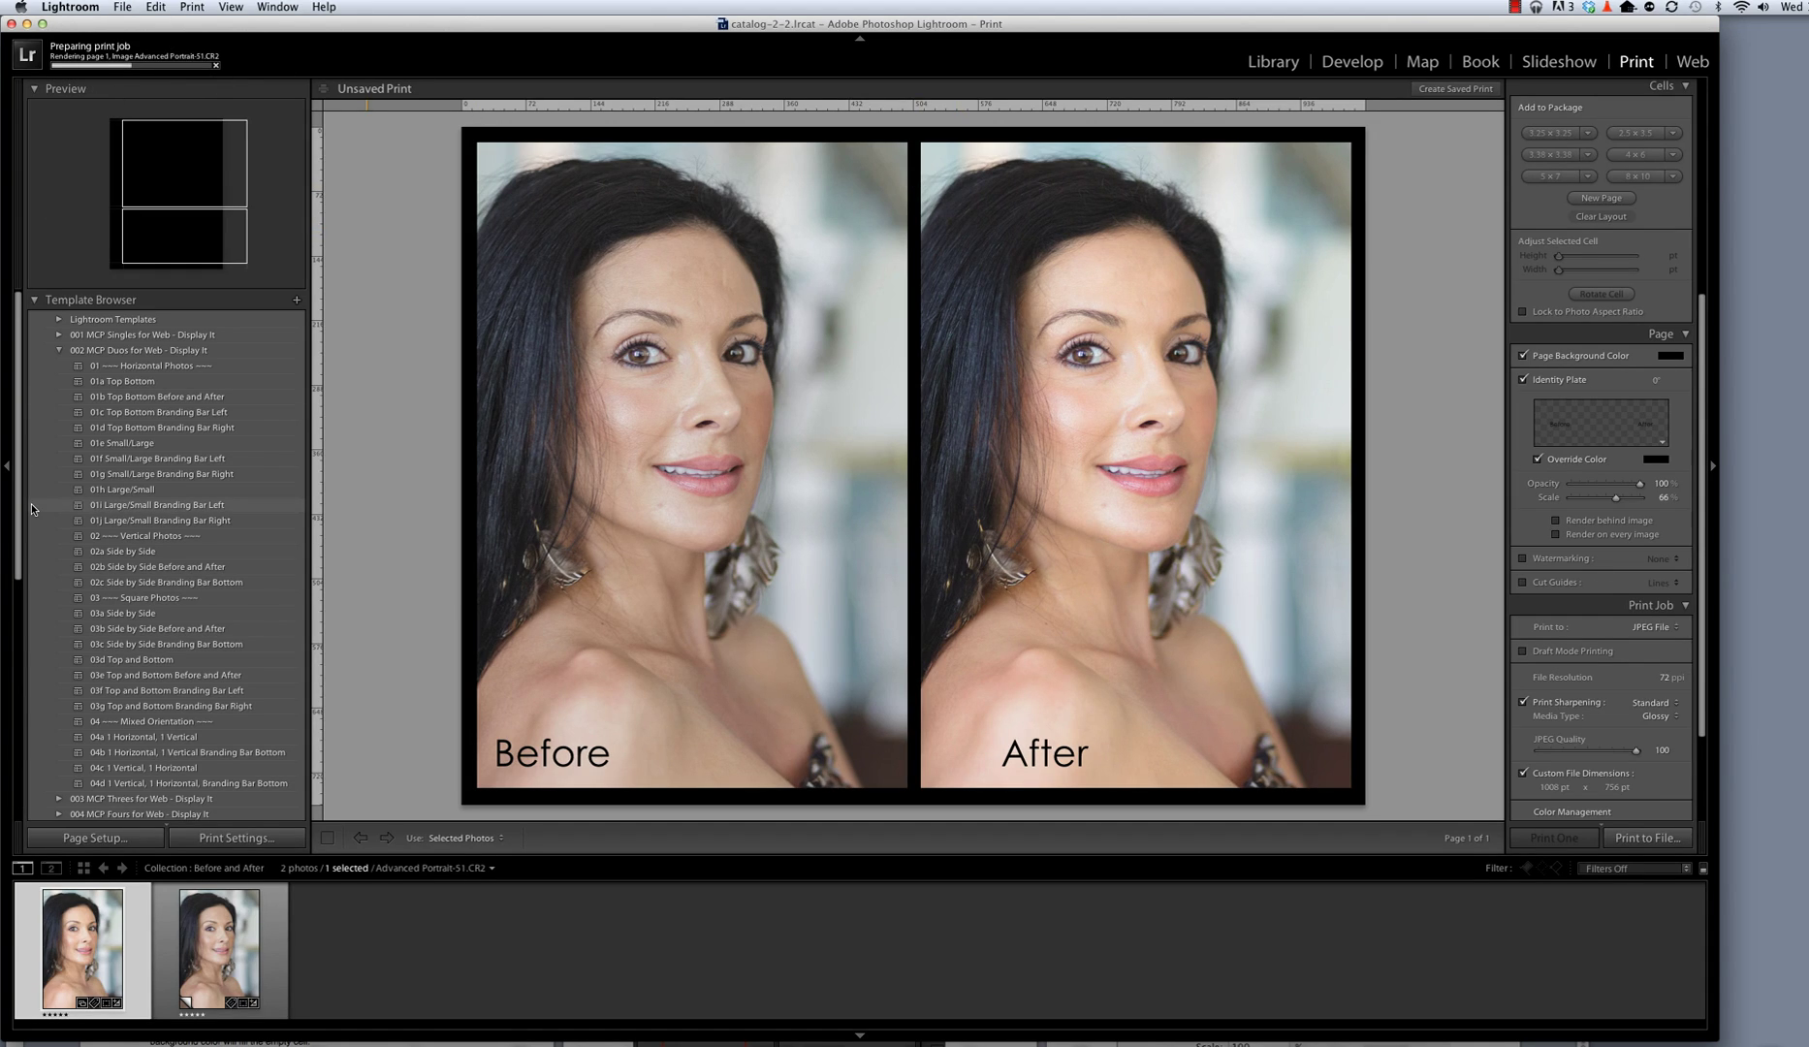
# Back in Library, select the Desktop folder and choose Synchronize Folder on it
pyautogui.click(1254, 61)
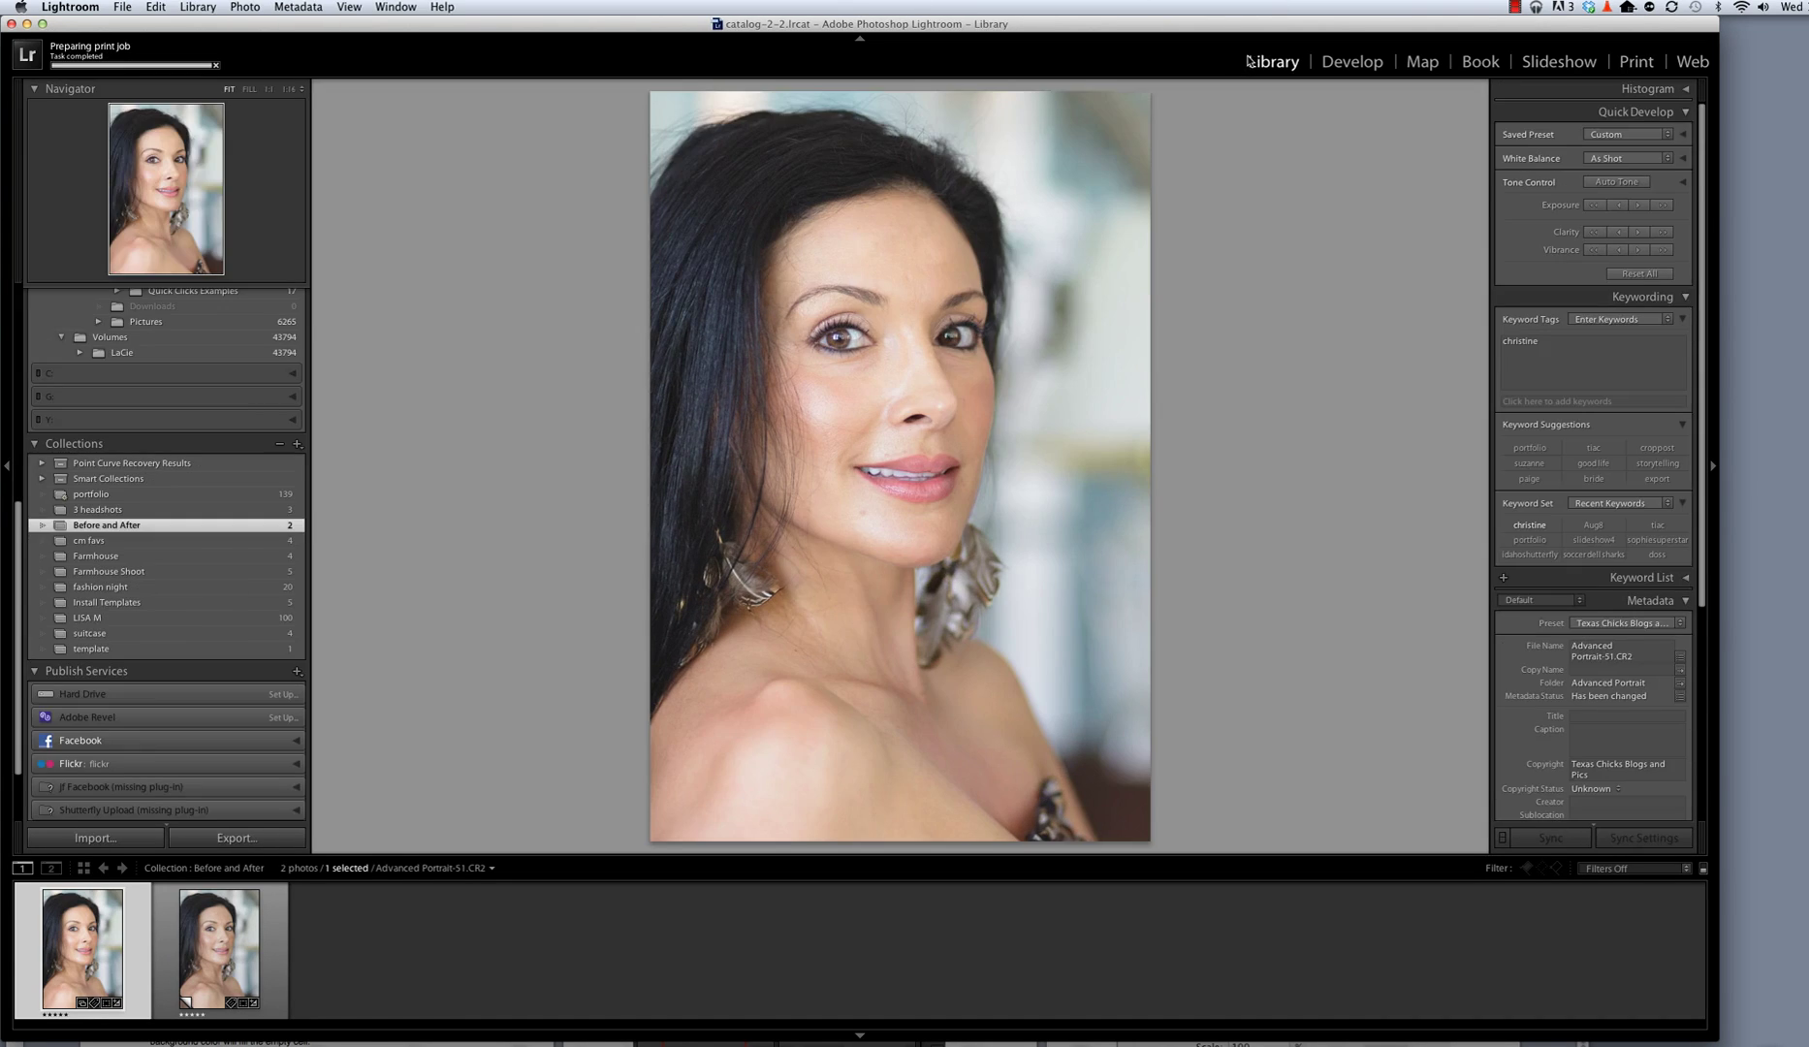
pyautogui.scroll(10, 190, 569)
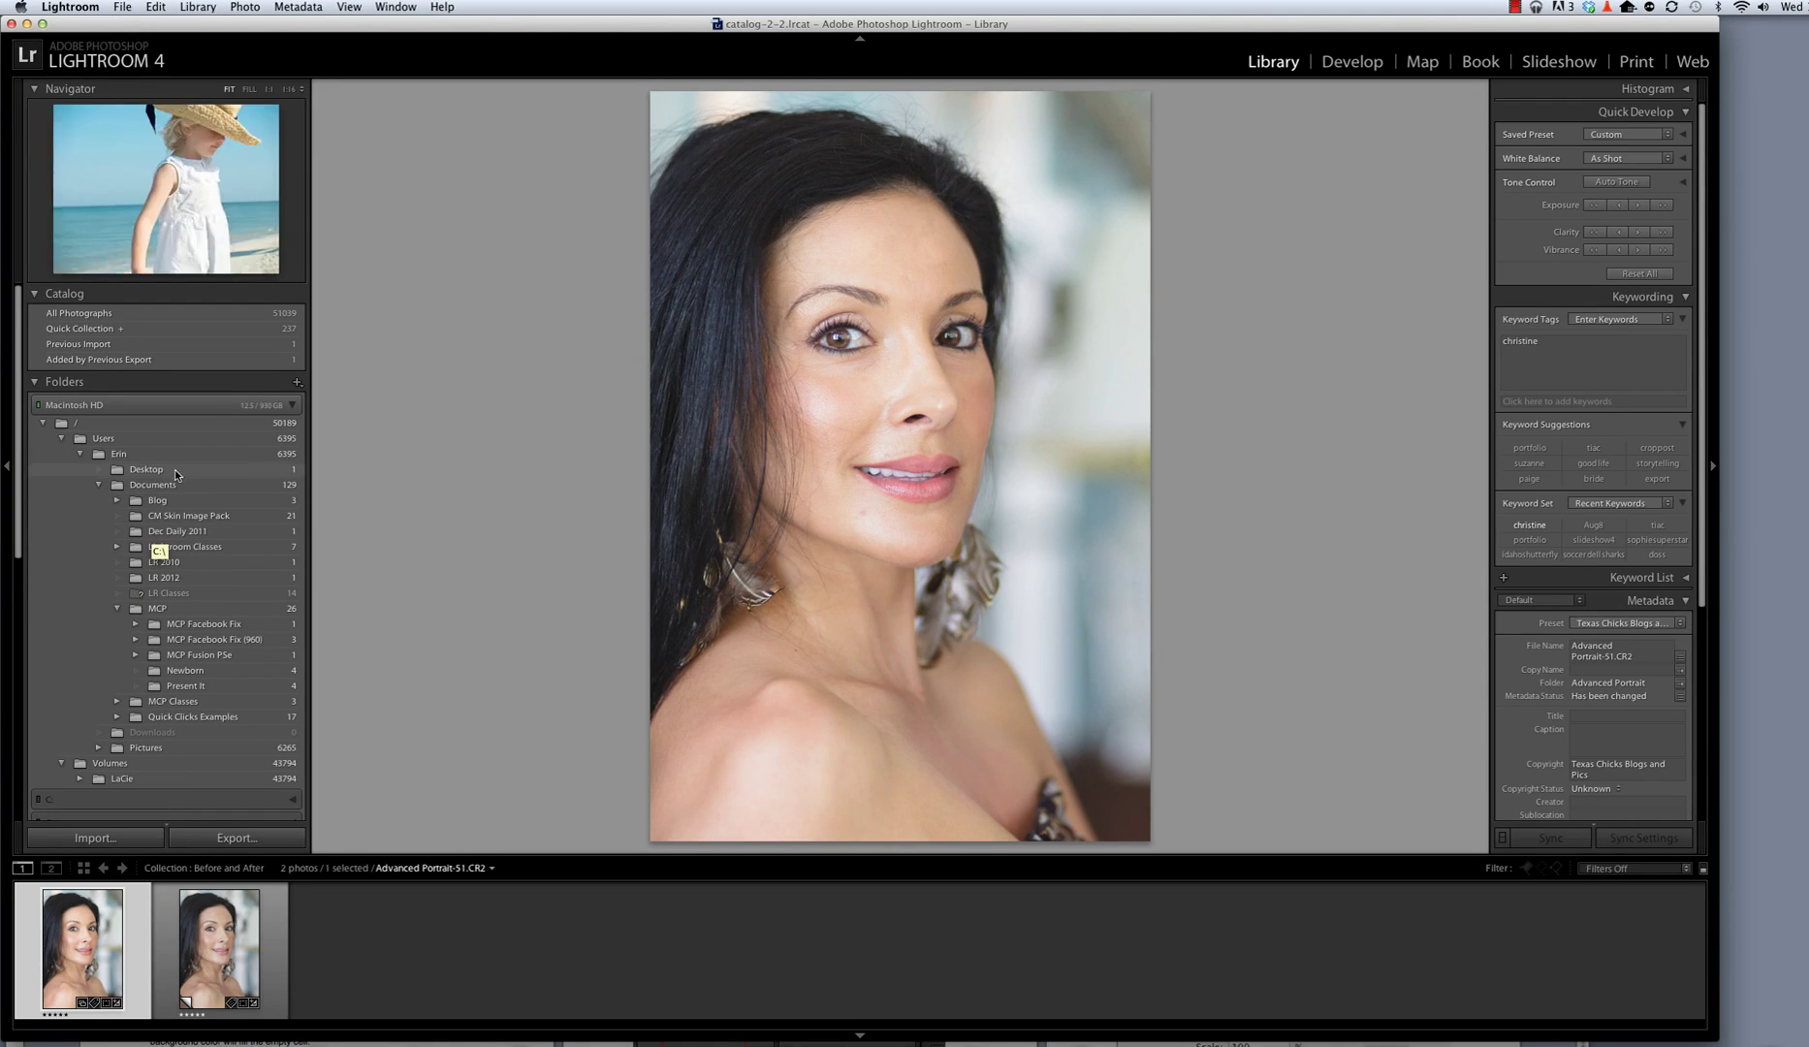
pyautogui.click(132, 471)
pyautogui.rightClick(132, 471)
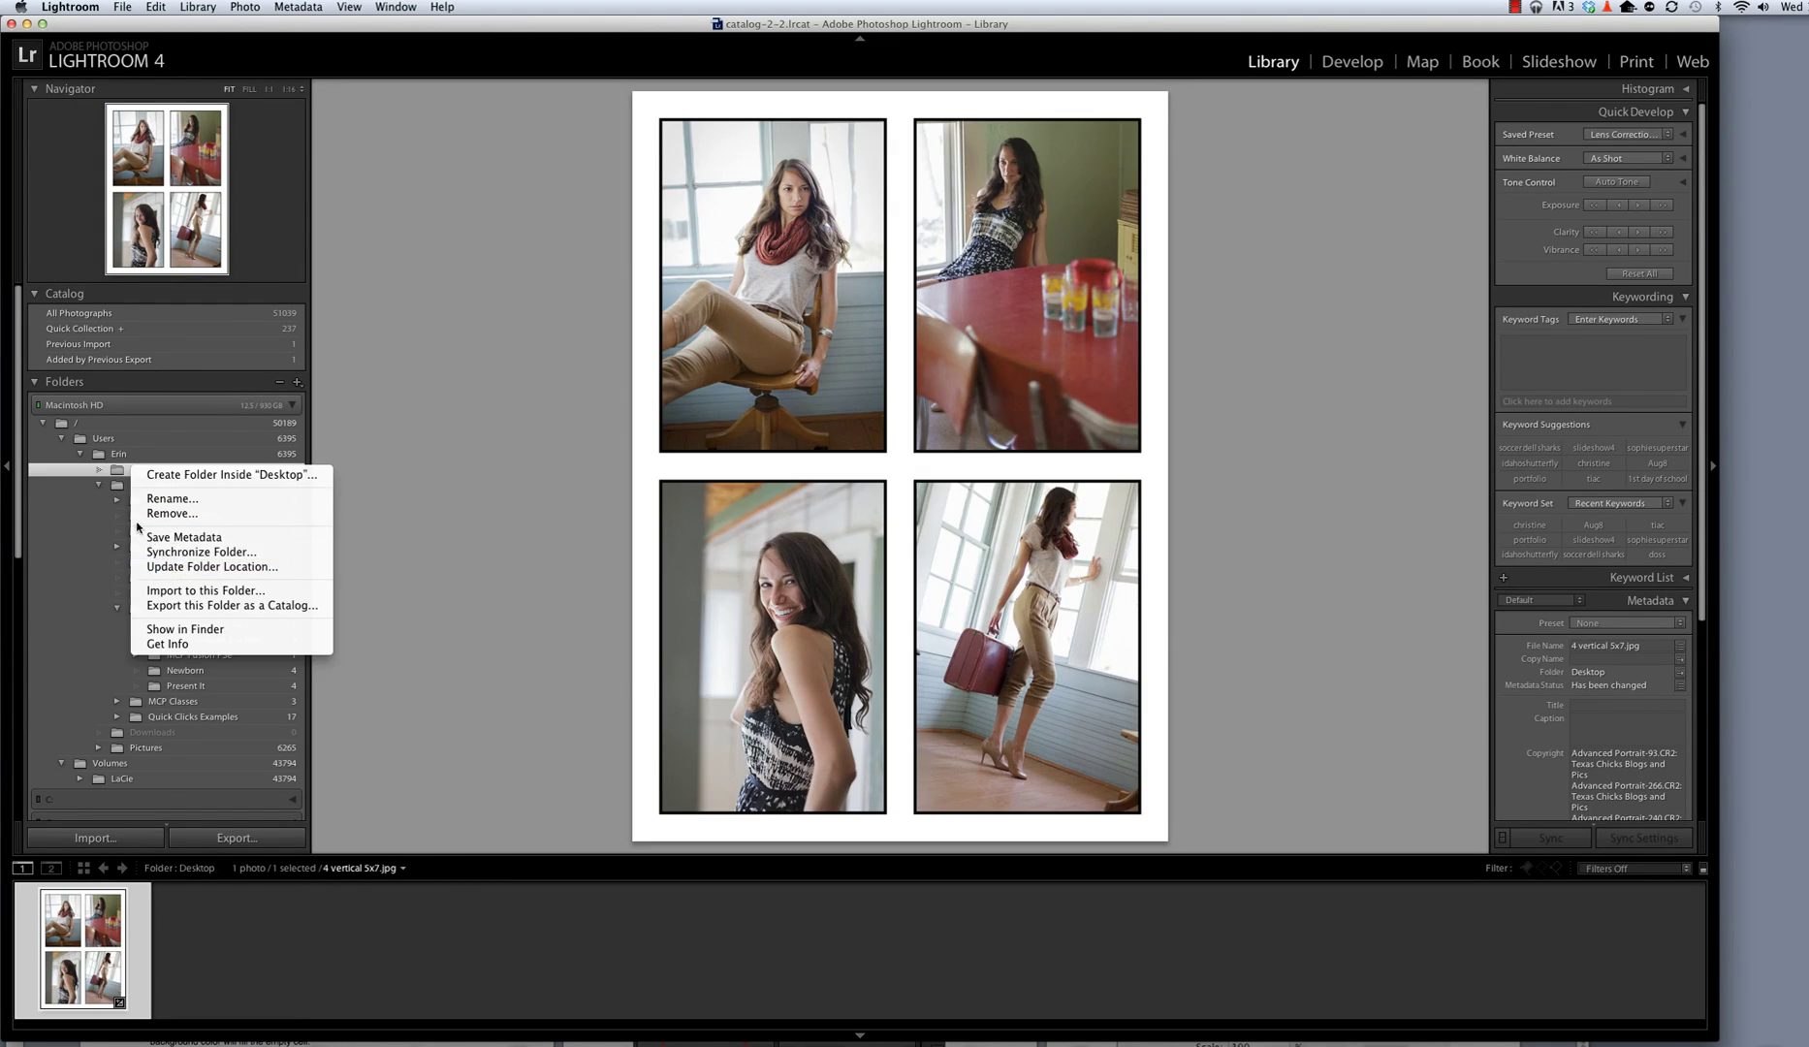
pyautogui.click(633, 434)
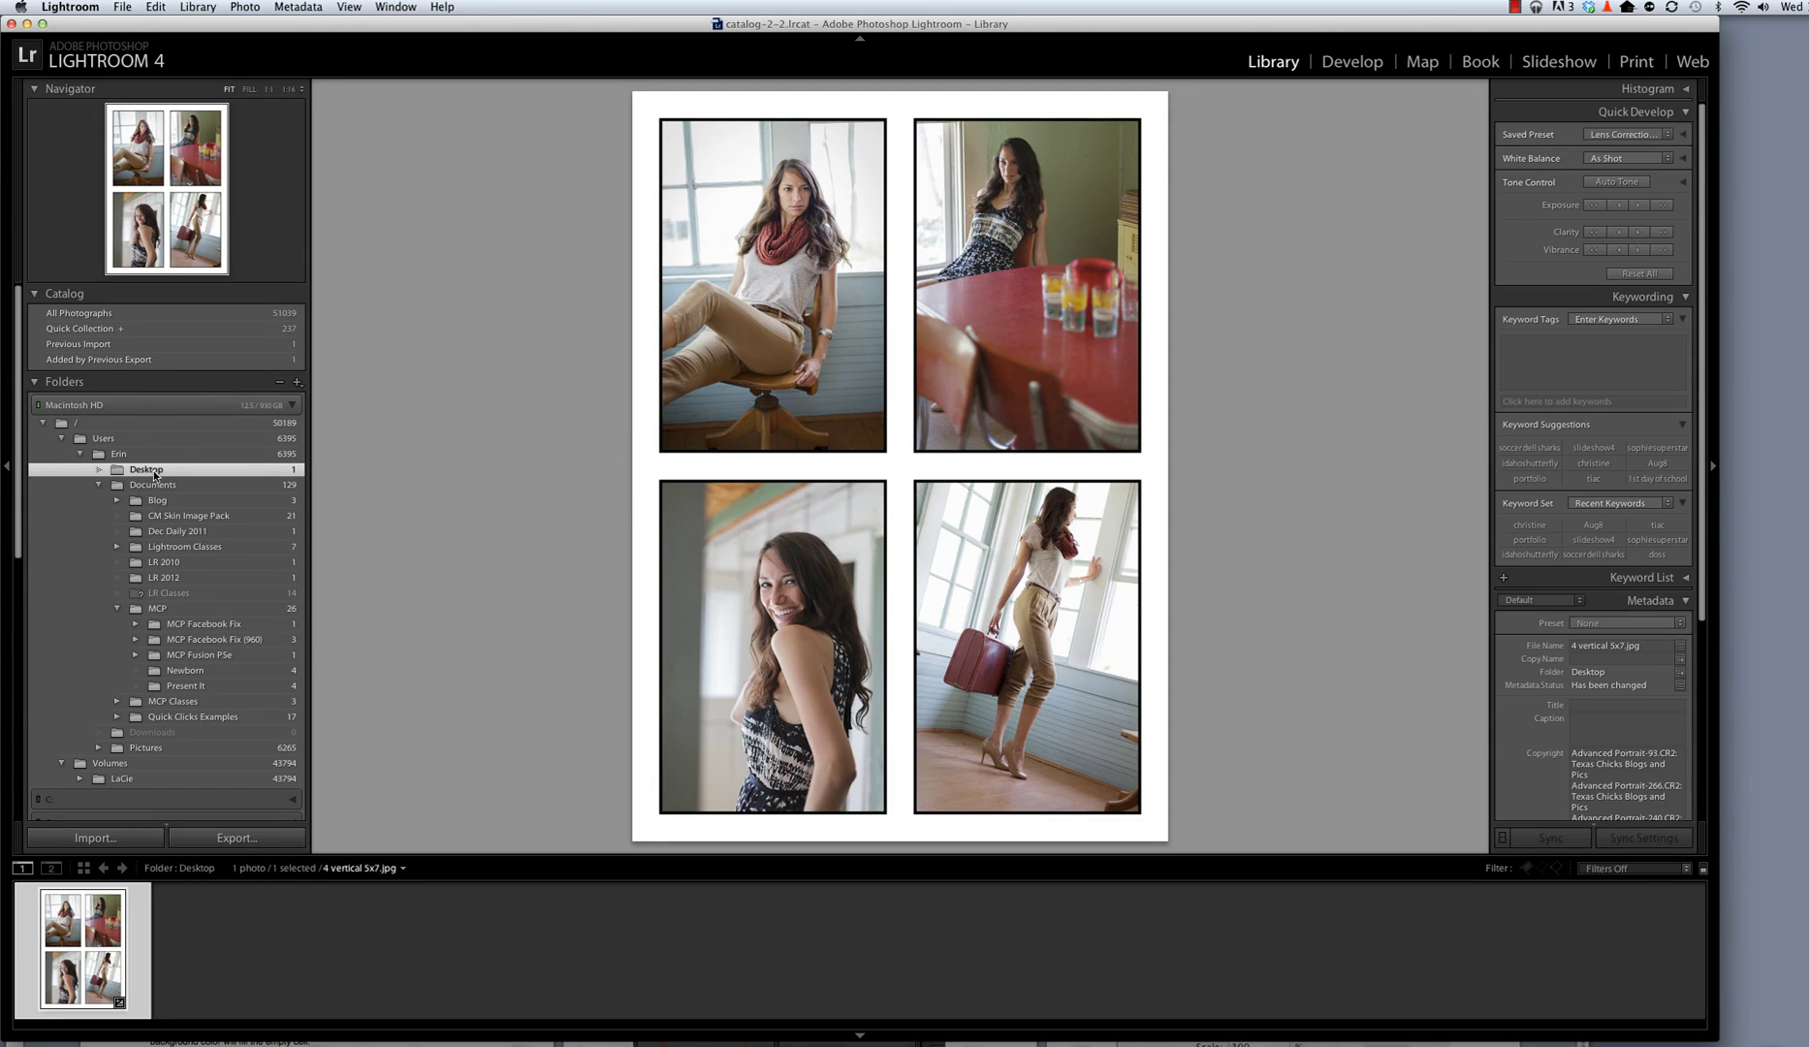
pyautogui.rightClick(153, 474)
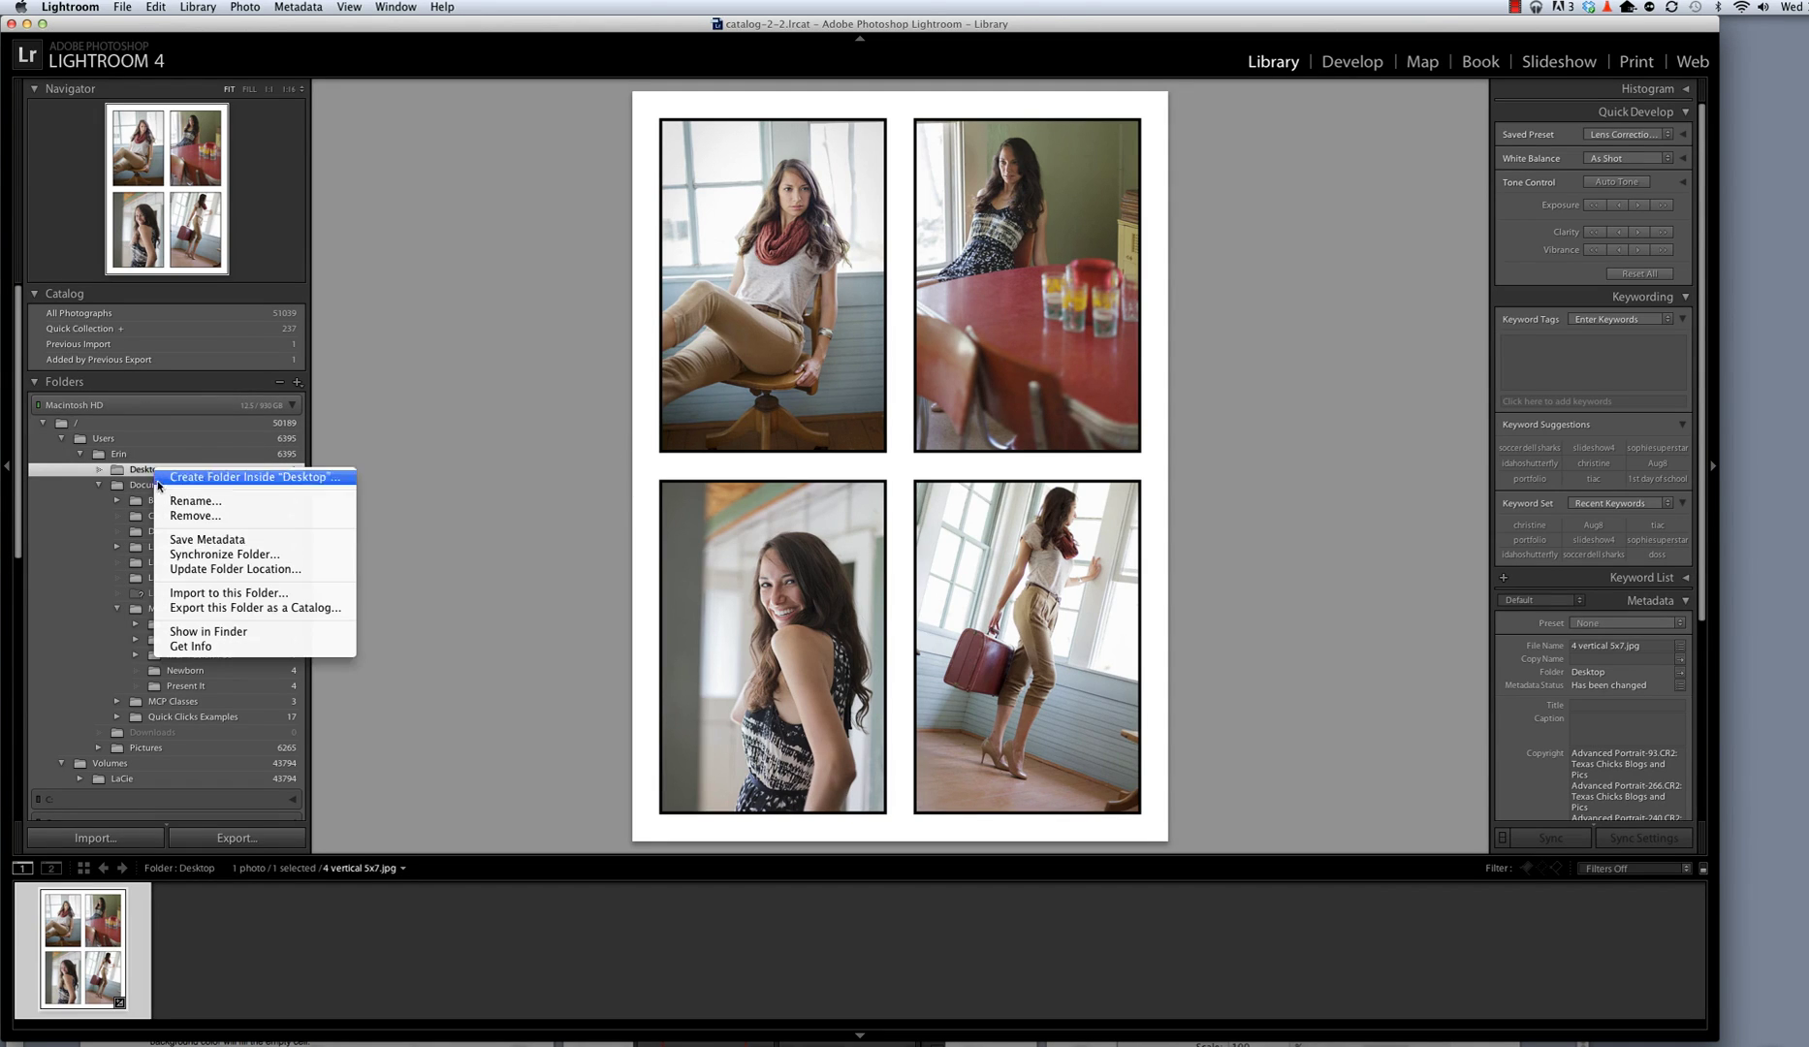
pyautogui.click(185, 555)
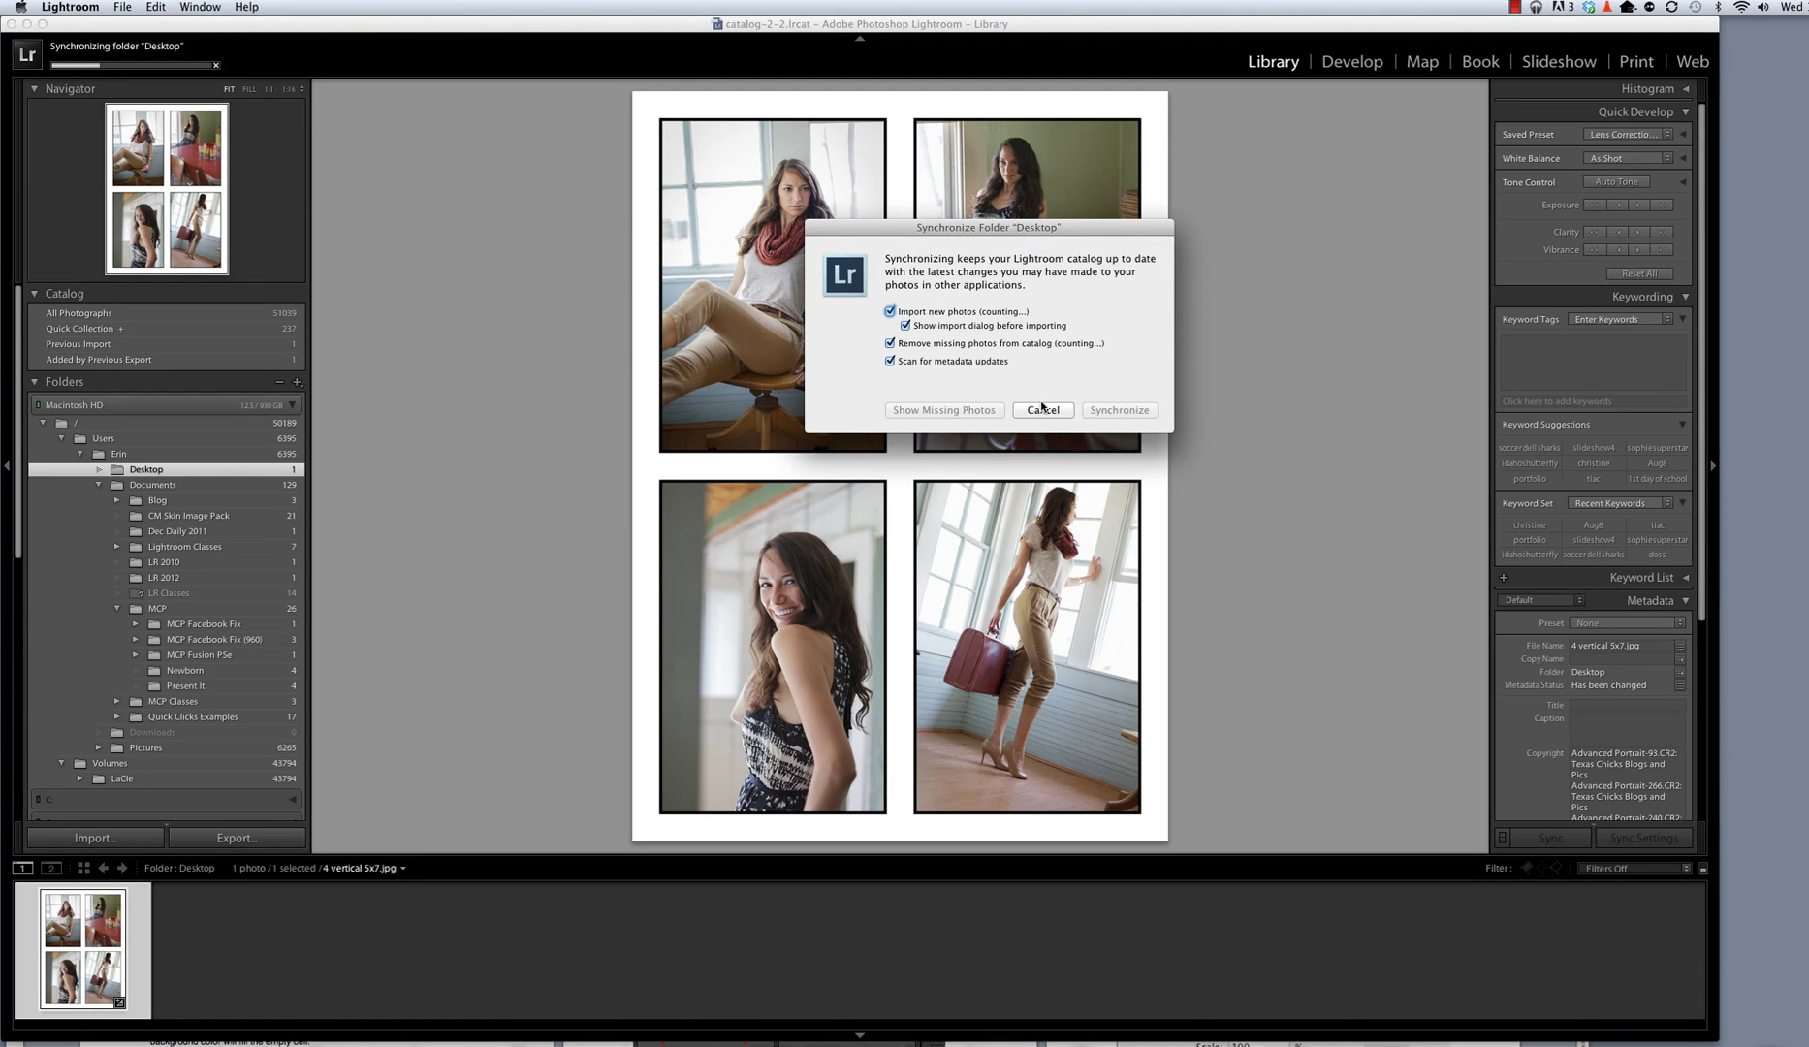
# Synchronize the Desktop folder and import only the JPEG from Template Exports
pyautogui.click(1115, 410)
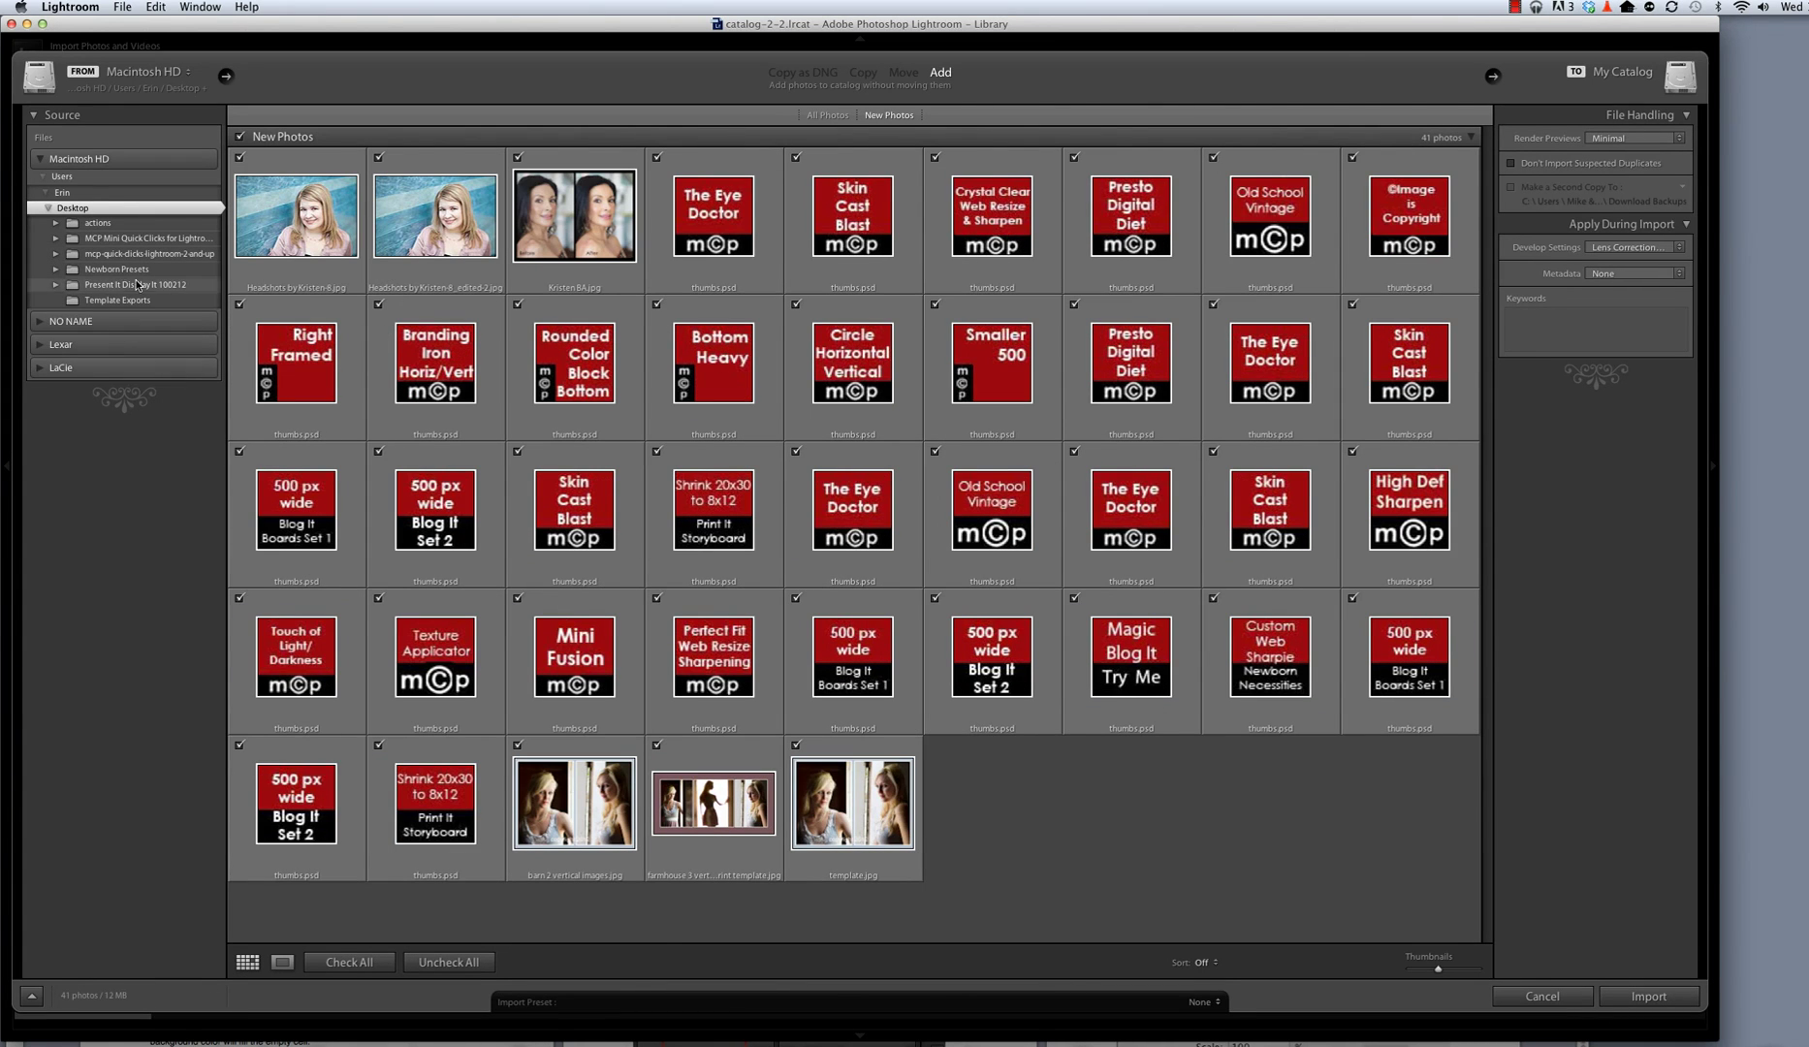
pyautogui.click(124, 300)
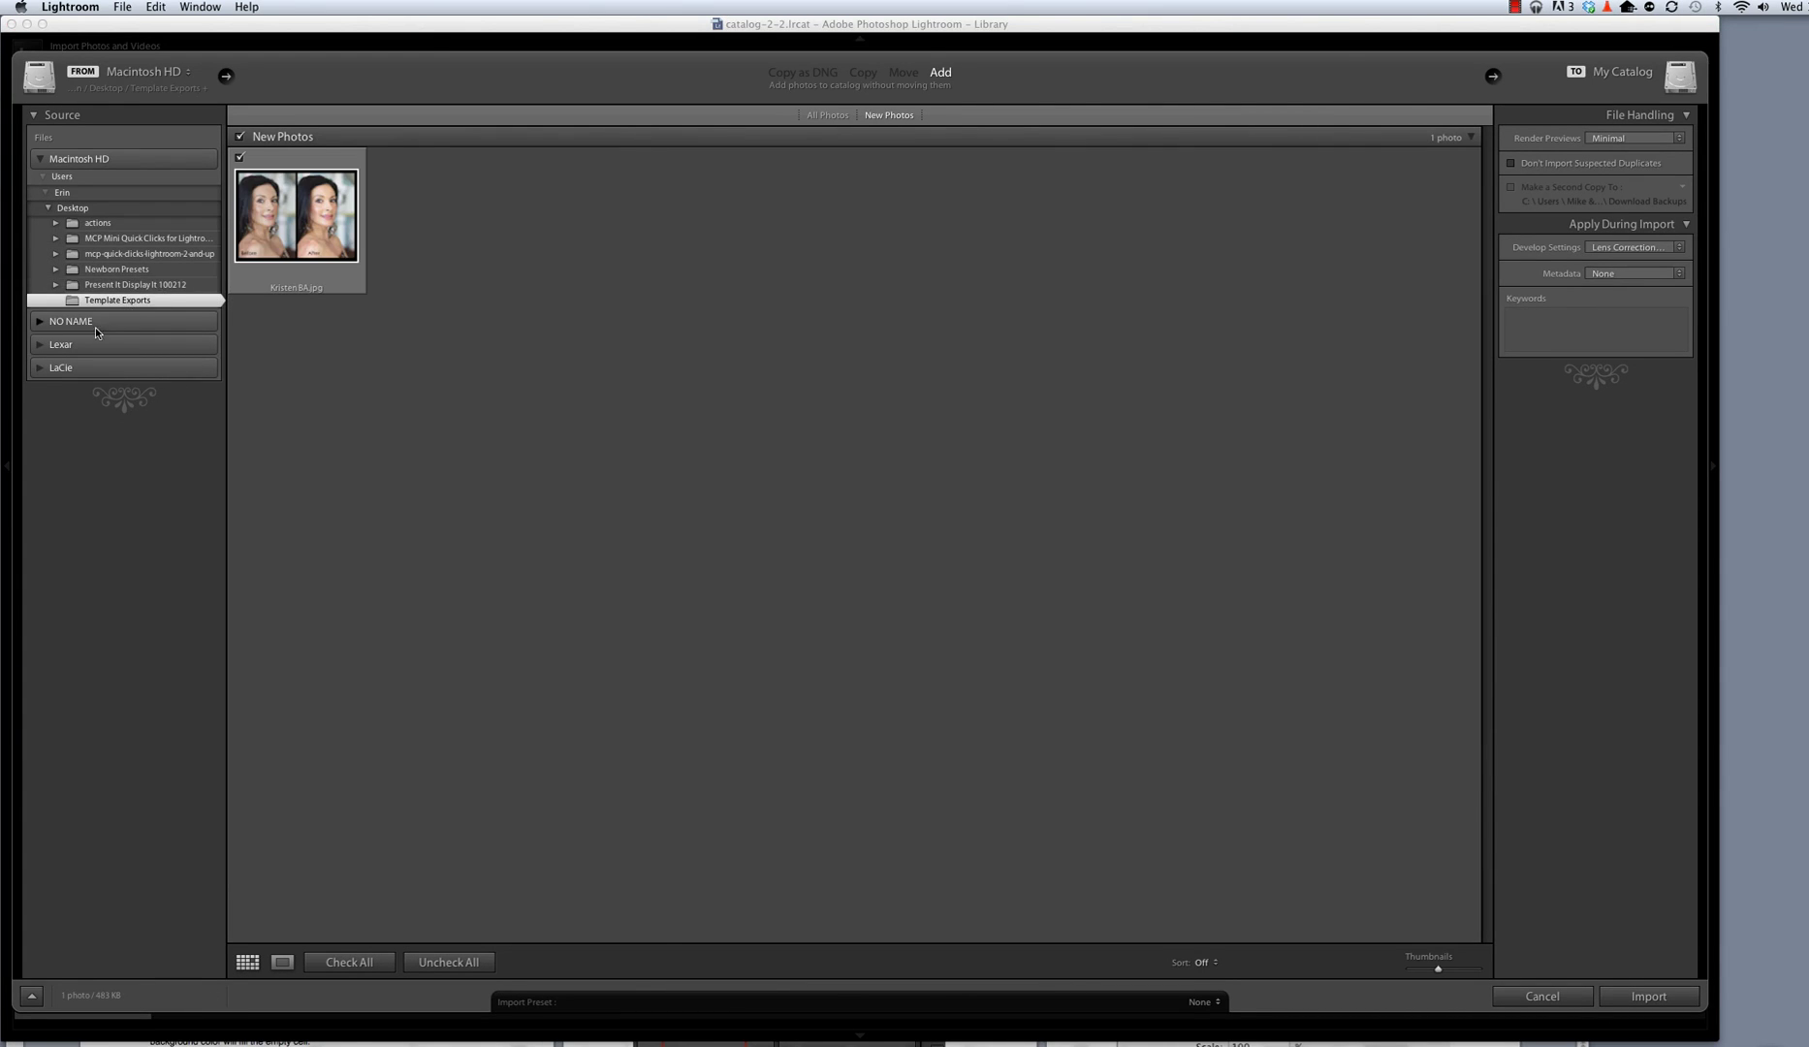
pyautogui.click(1657, 1010)
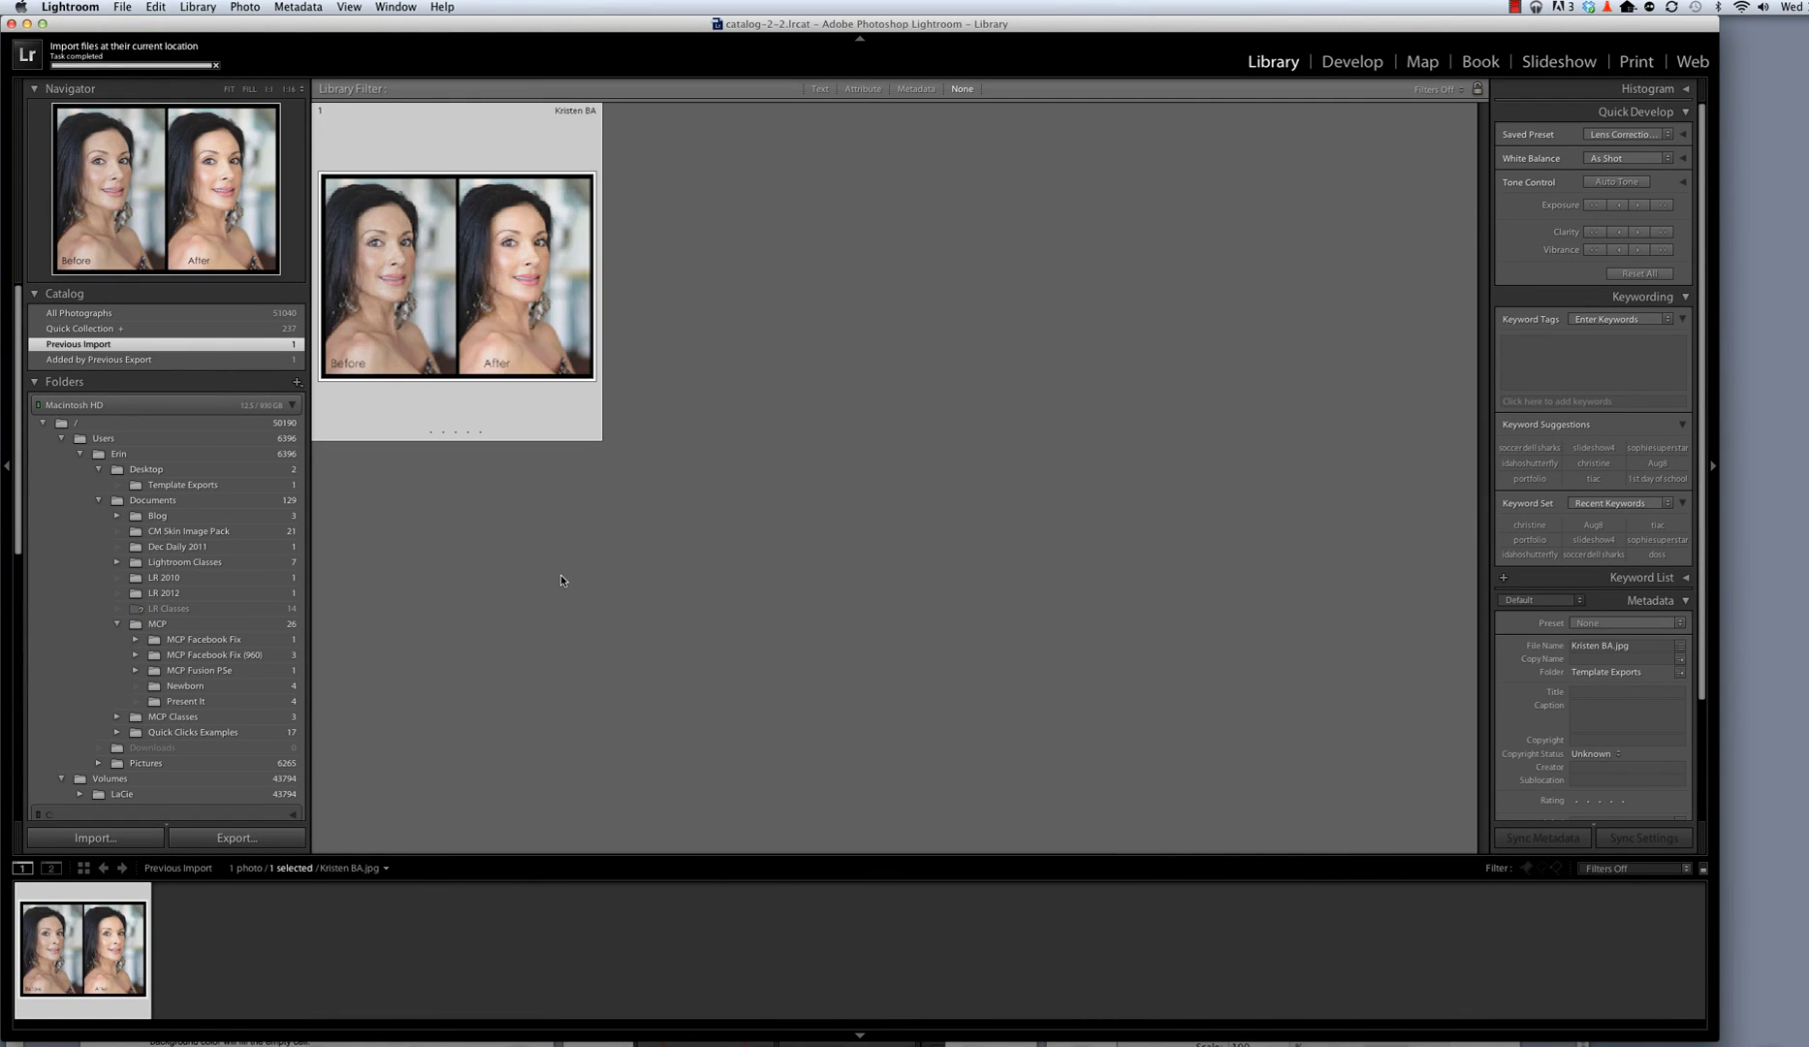
# Show the imported JPEG in Loupe view and open Export from its context menu
pyautogui.press('e')
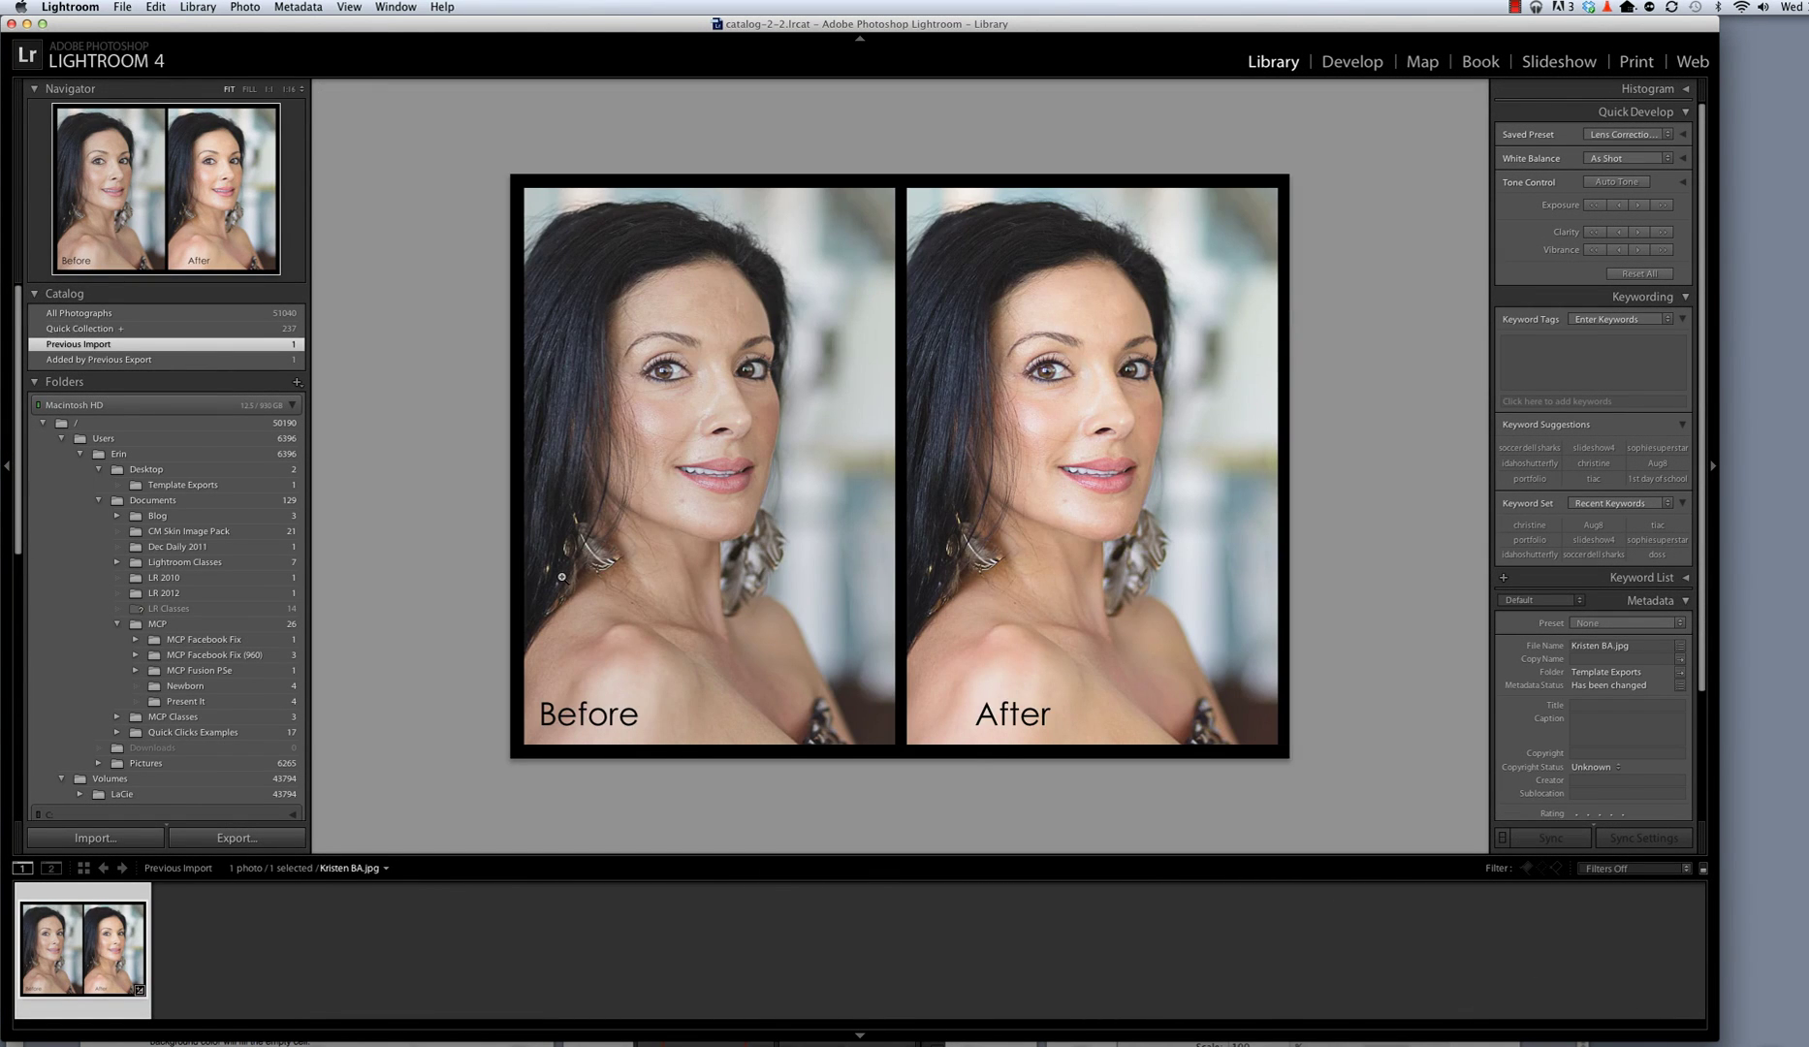
pyautogui.rightClick(779, 447)
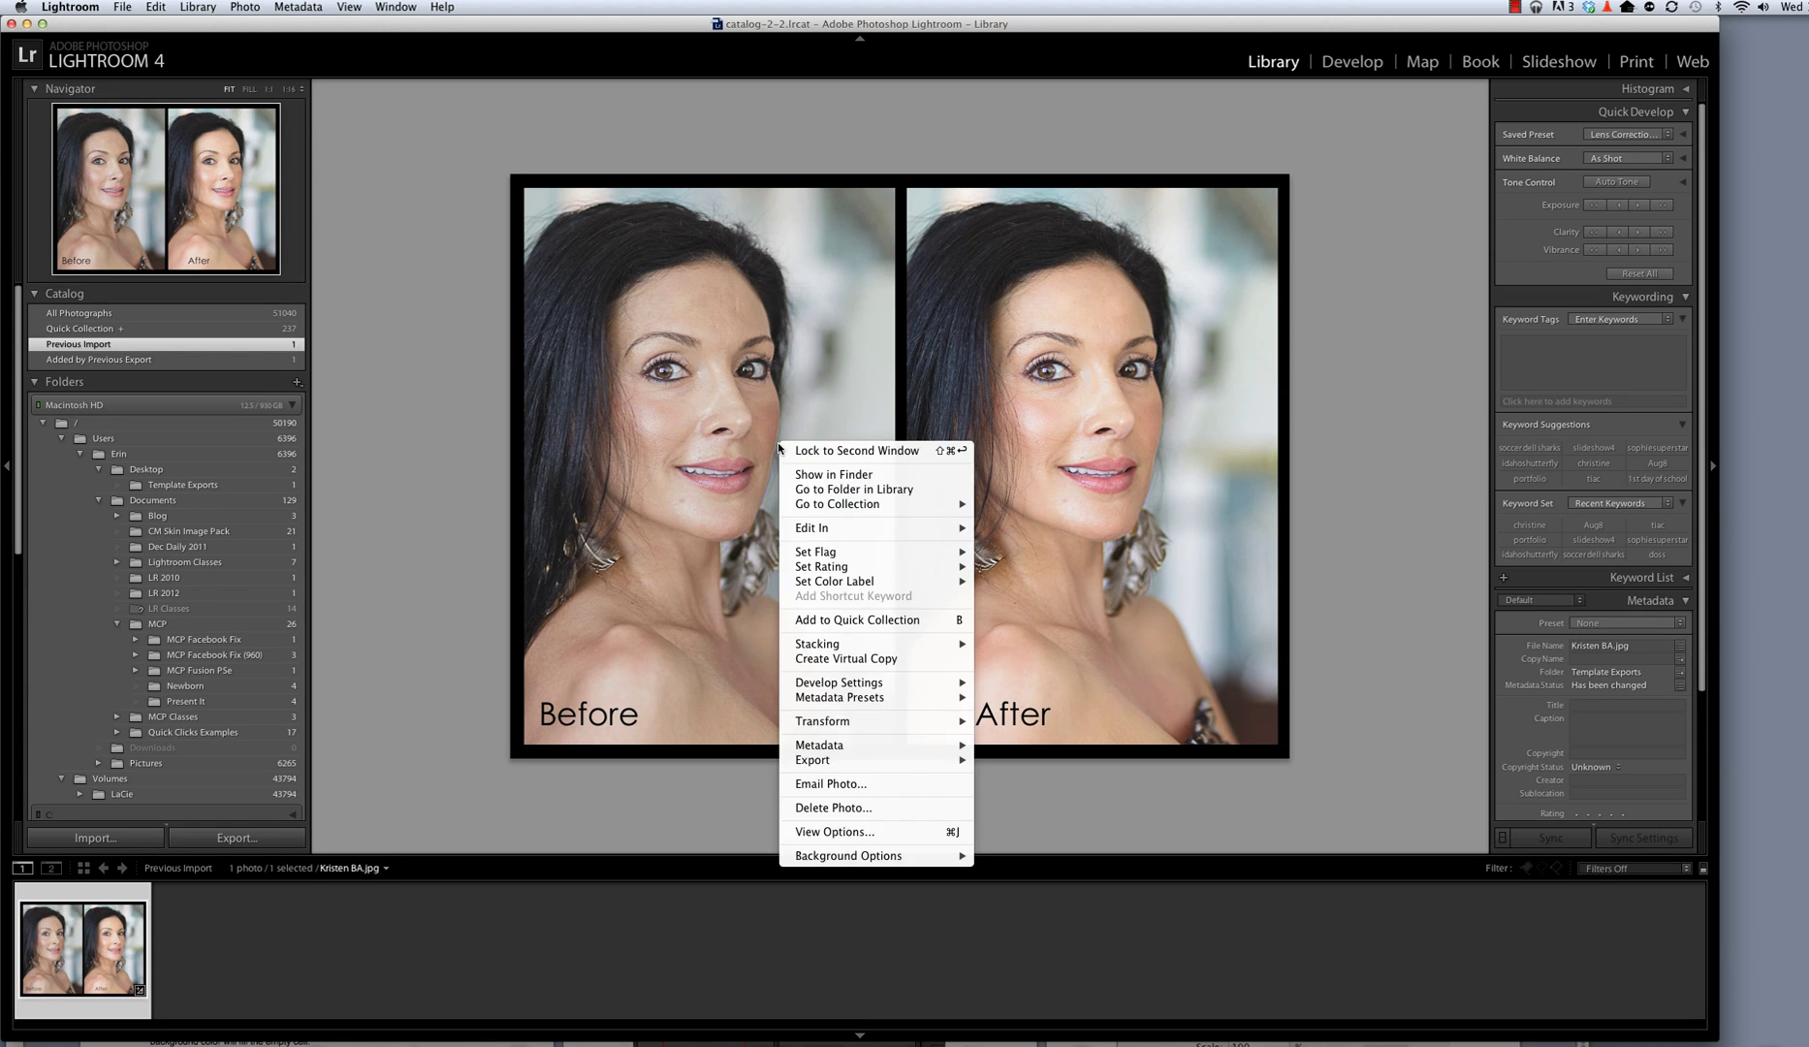
pyautogui.moveTo(822, 762)
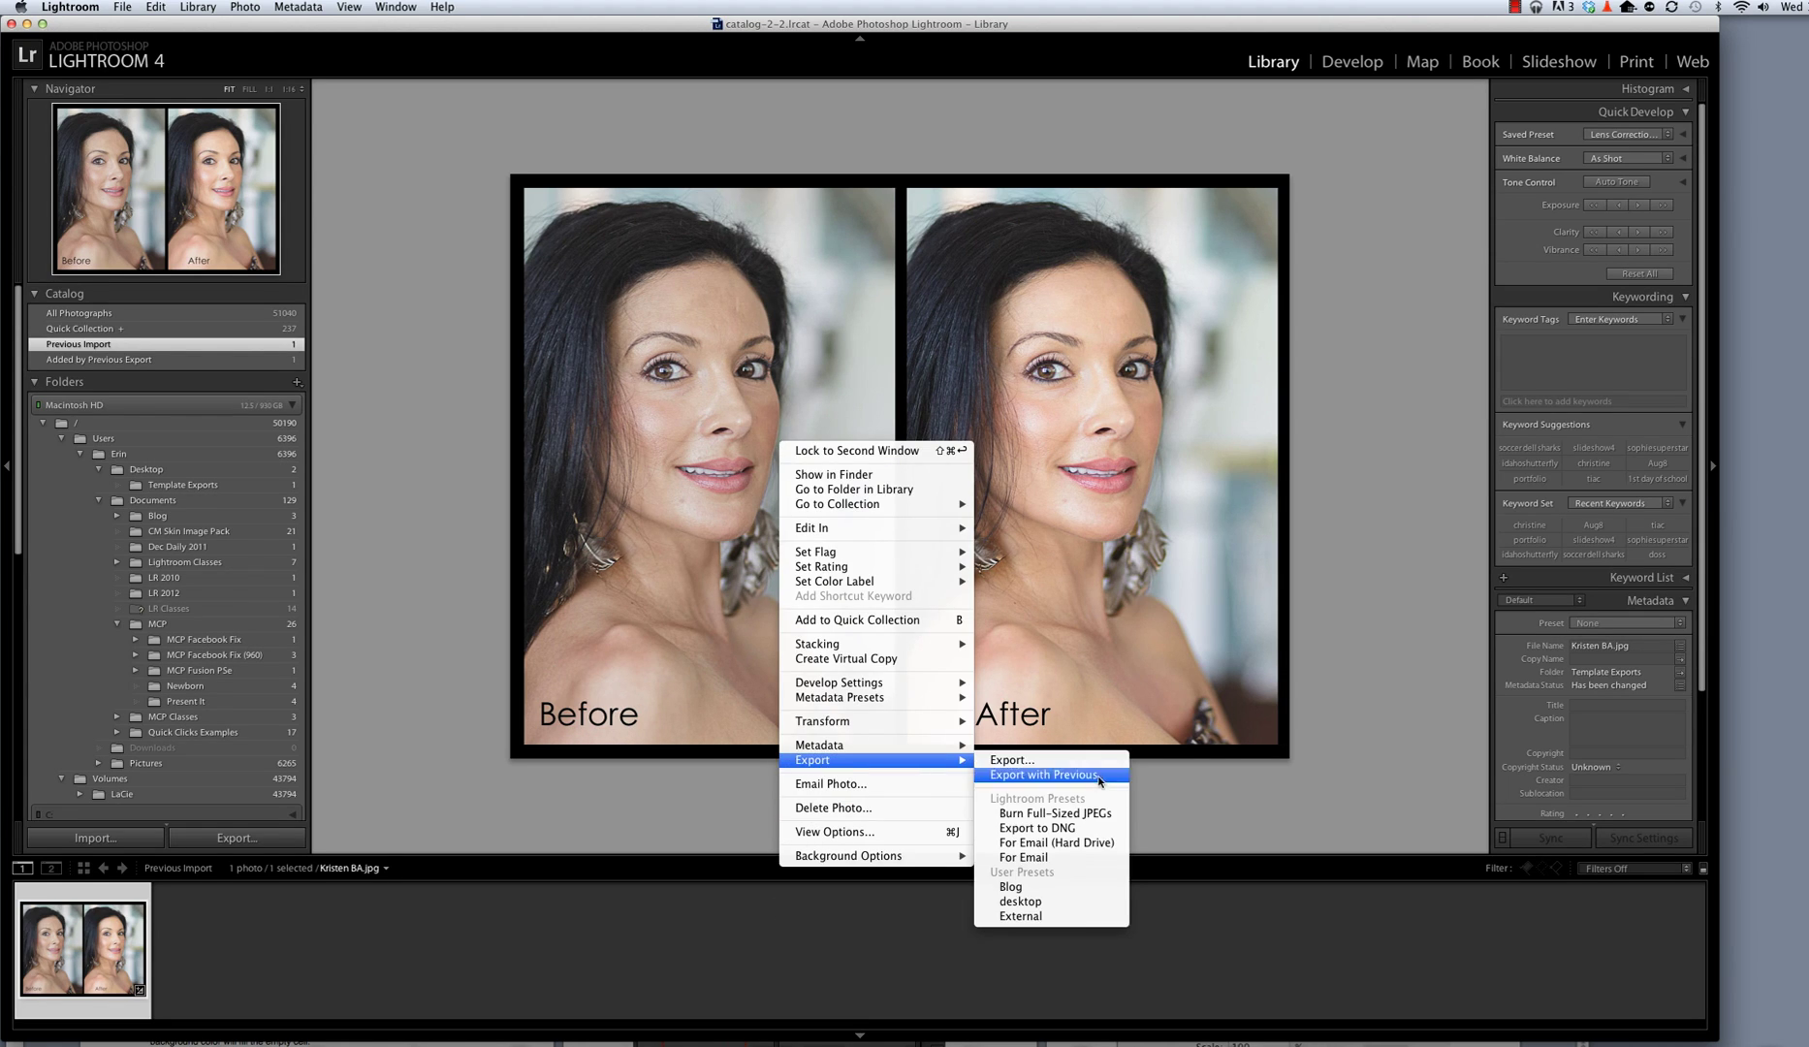
pyautogui.click(1096, 760)
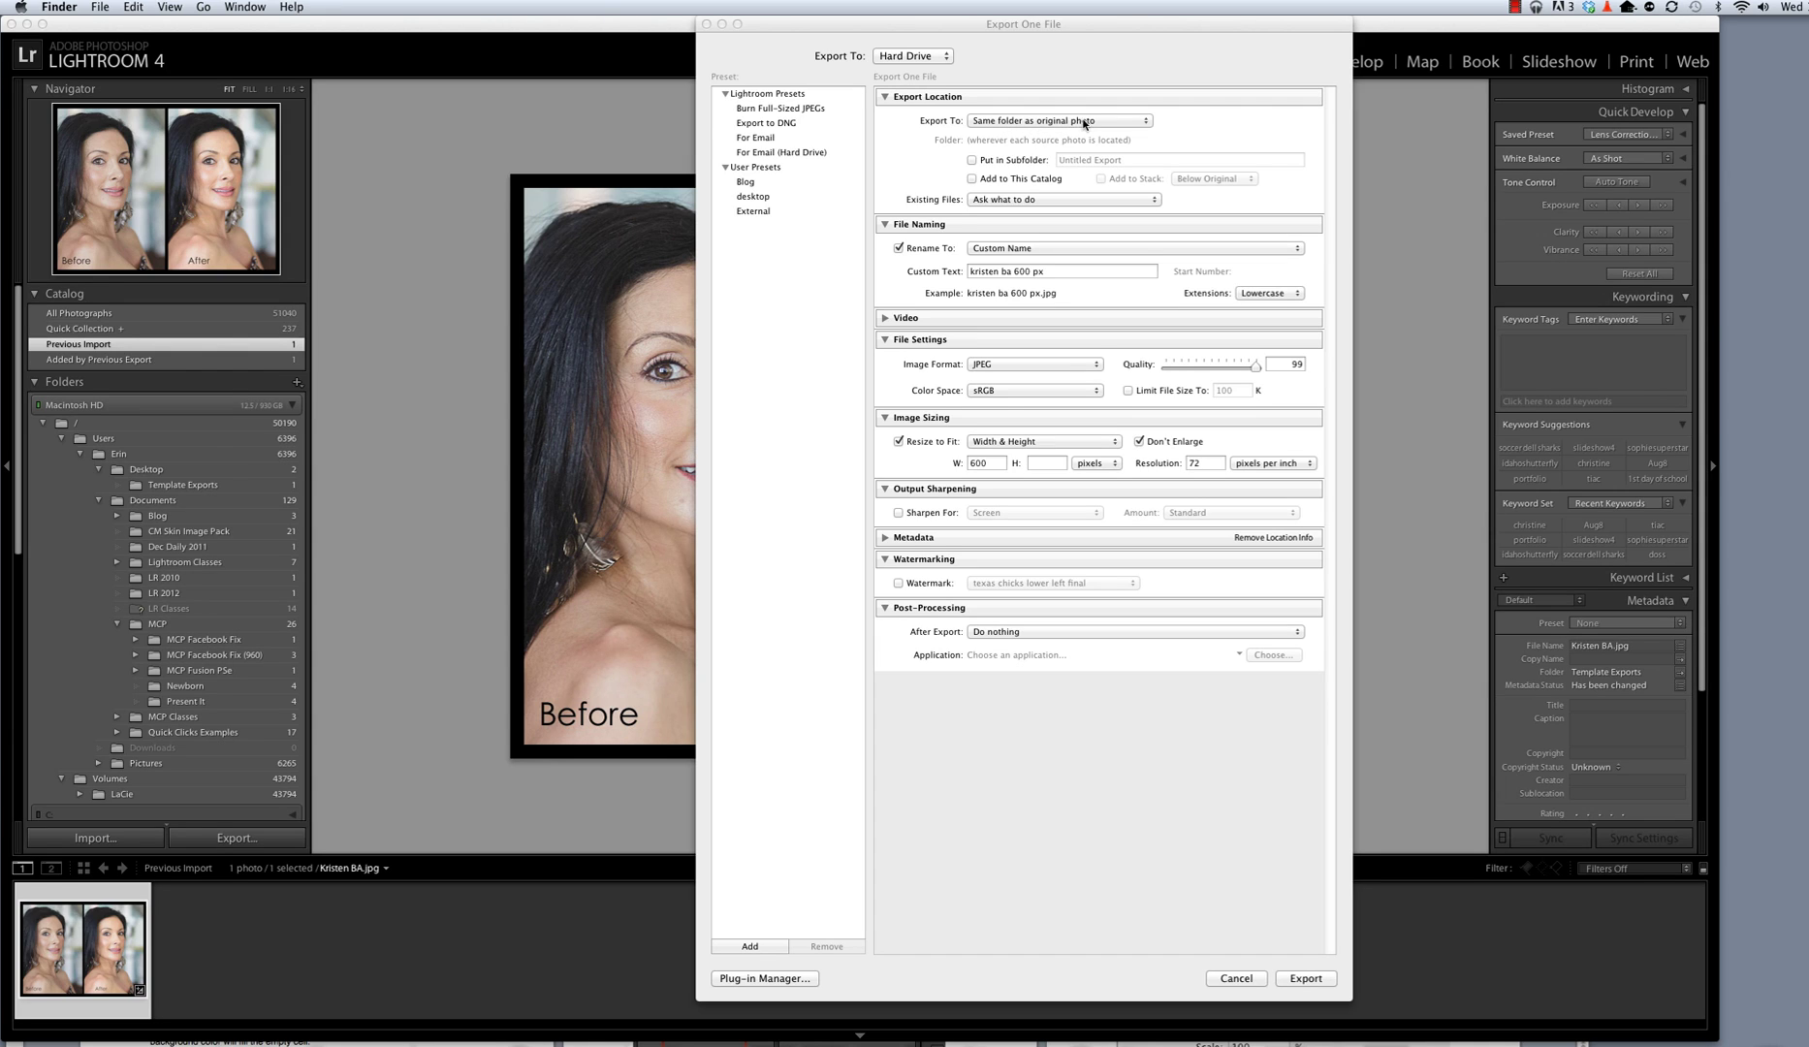
# Export a 600 px-wide JPEG named 'kristen ba 600 px', adding it to this catalog
pyautogui.click(982, 180)
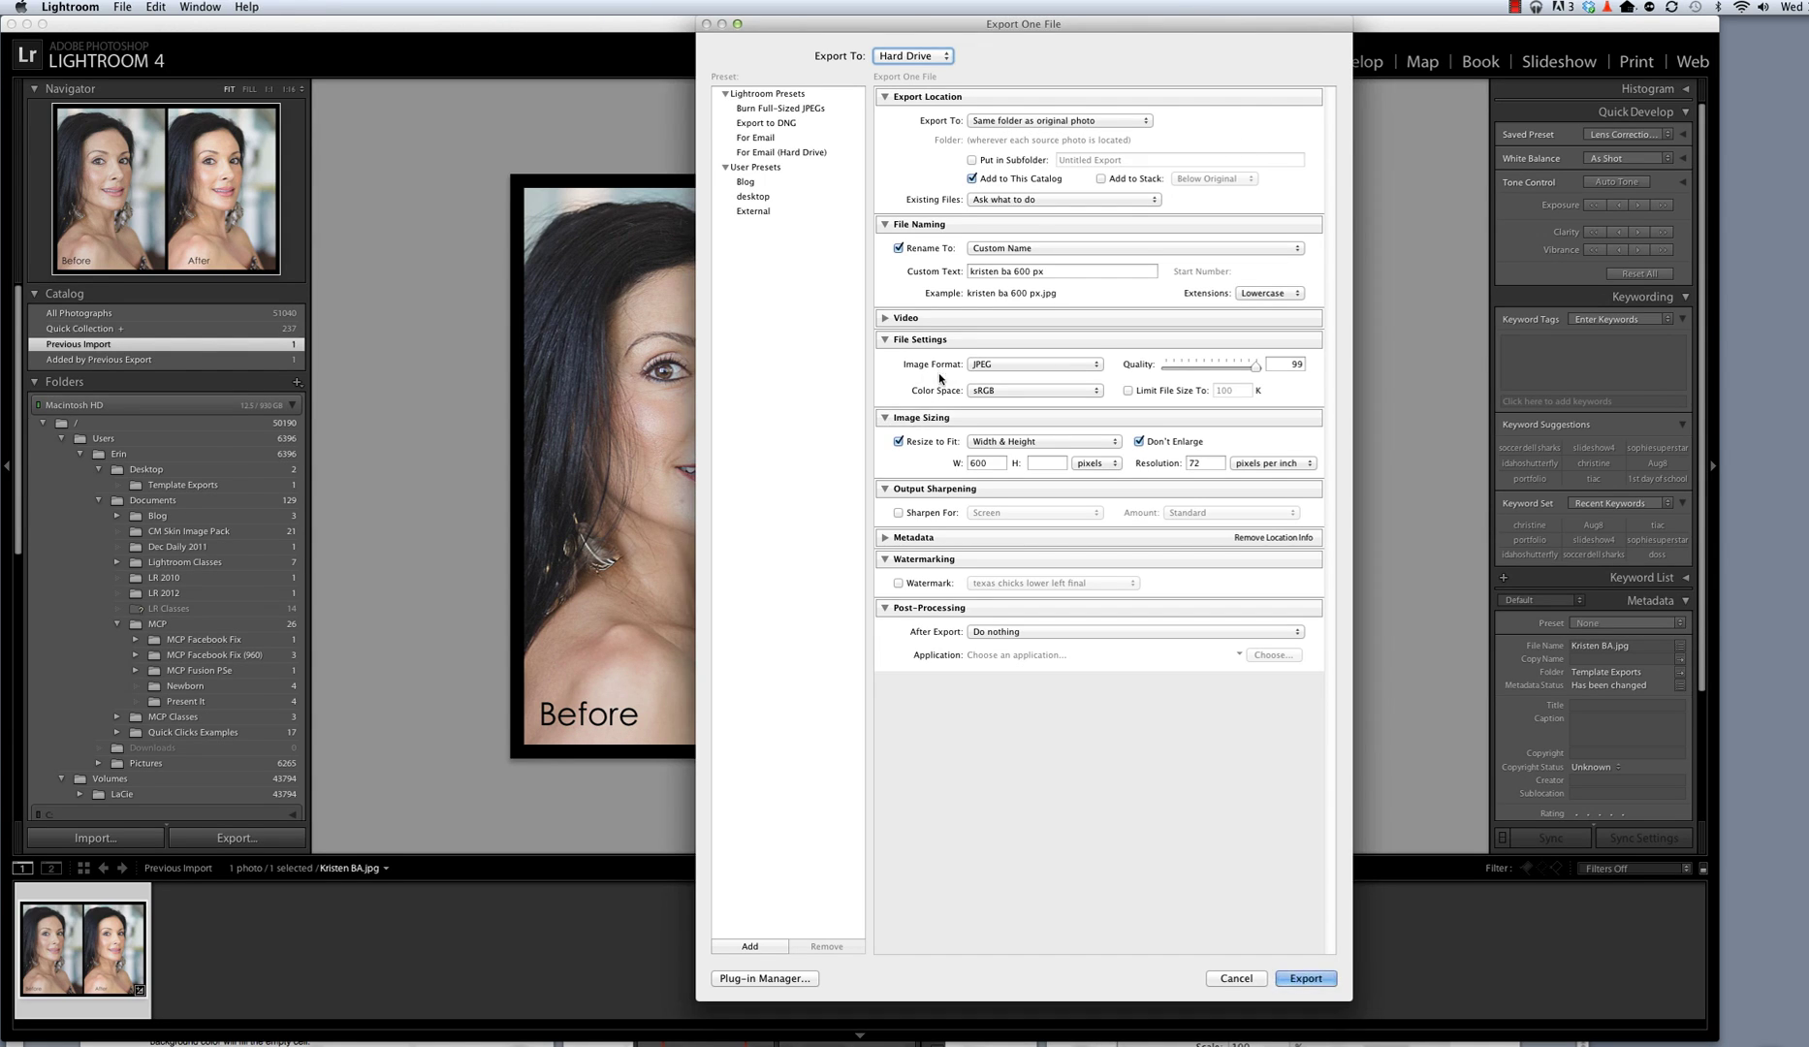
pyautogui.tripleClick(1046, 269)
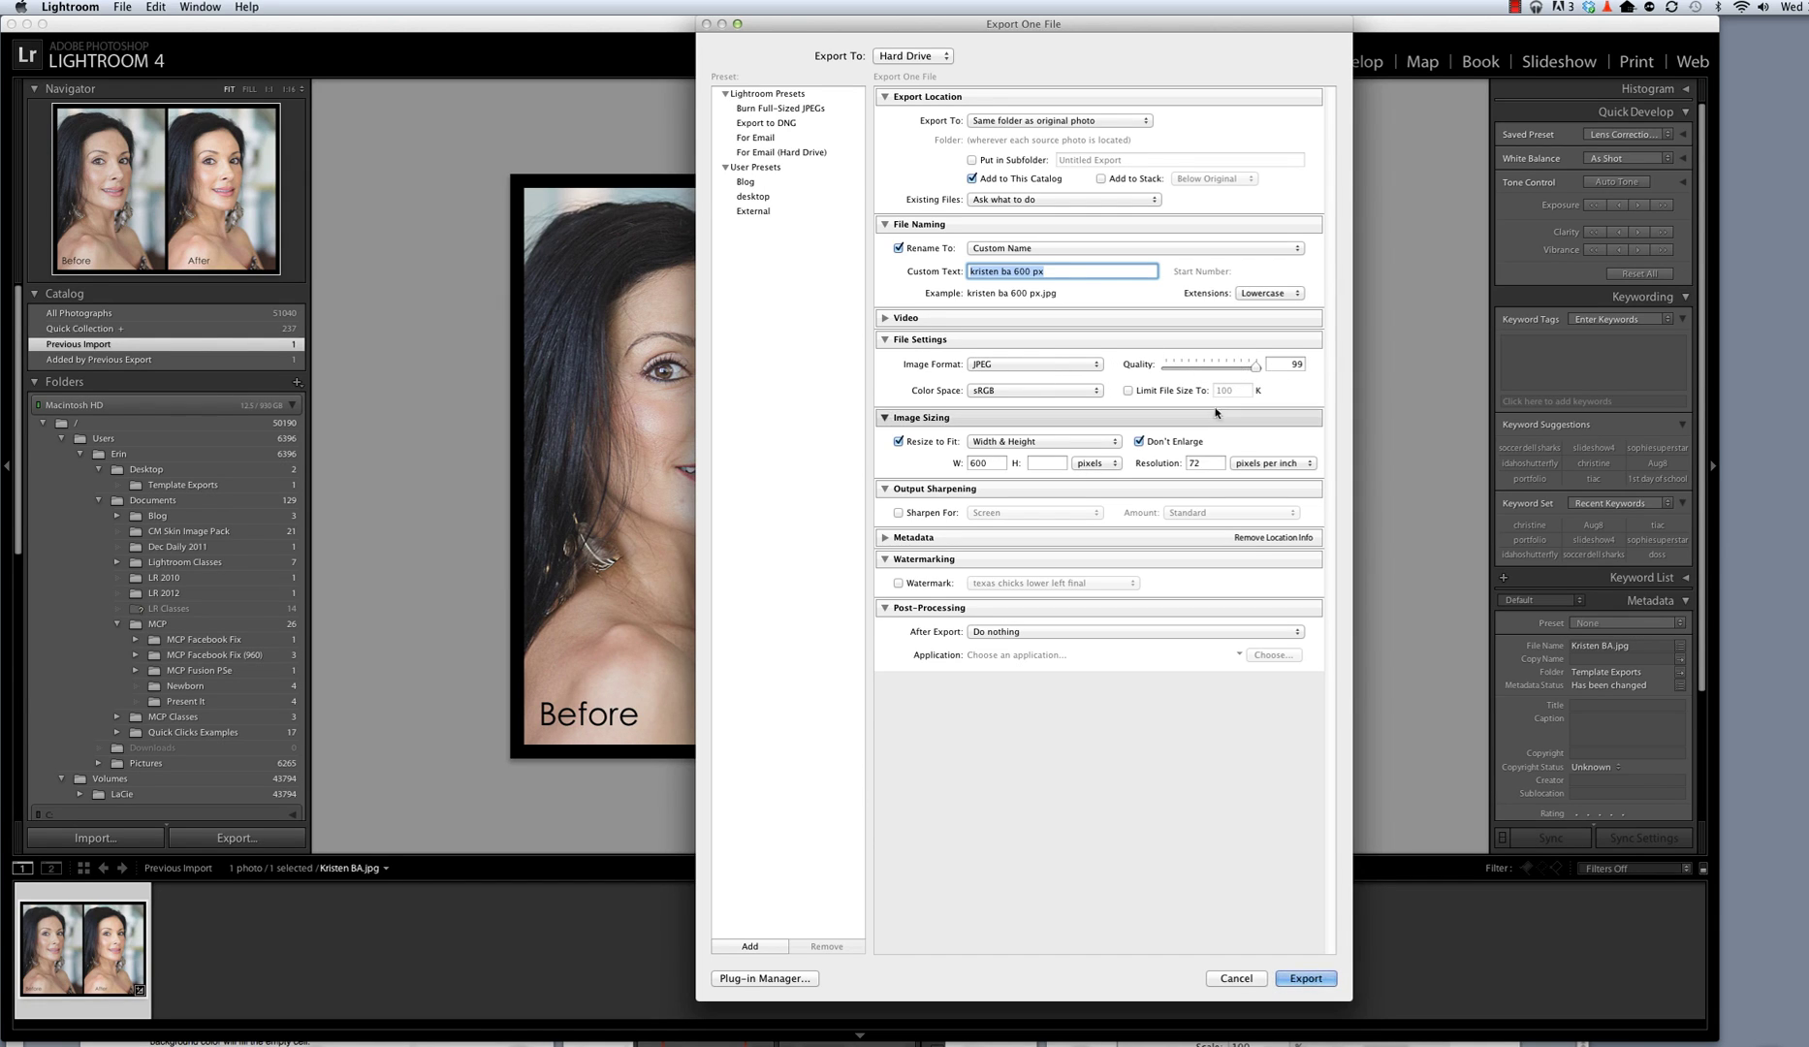
pyautogui.click(930, 451)
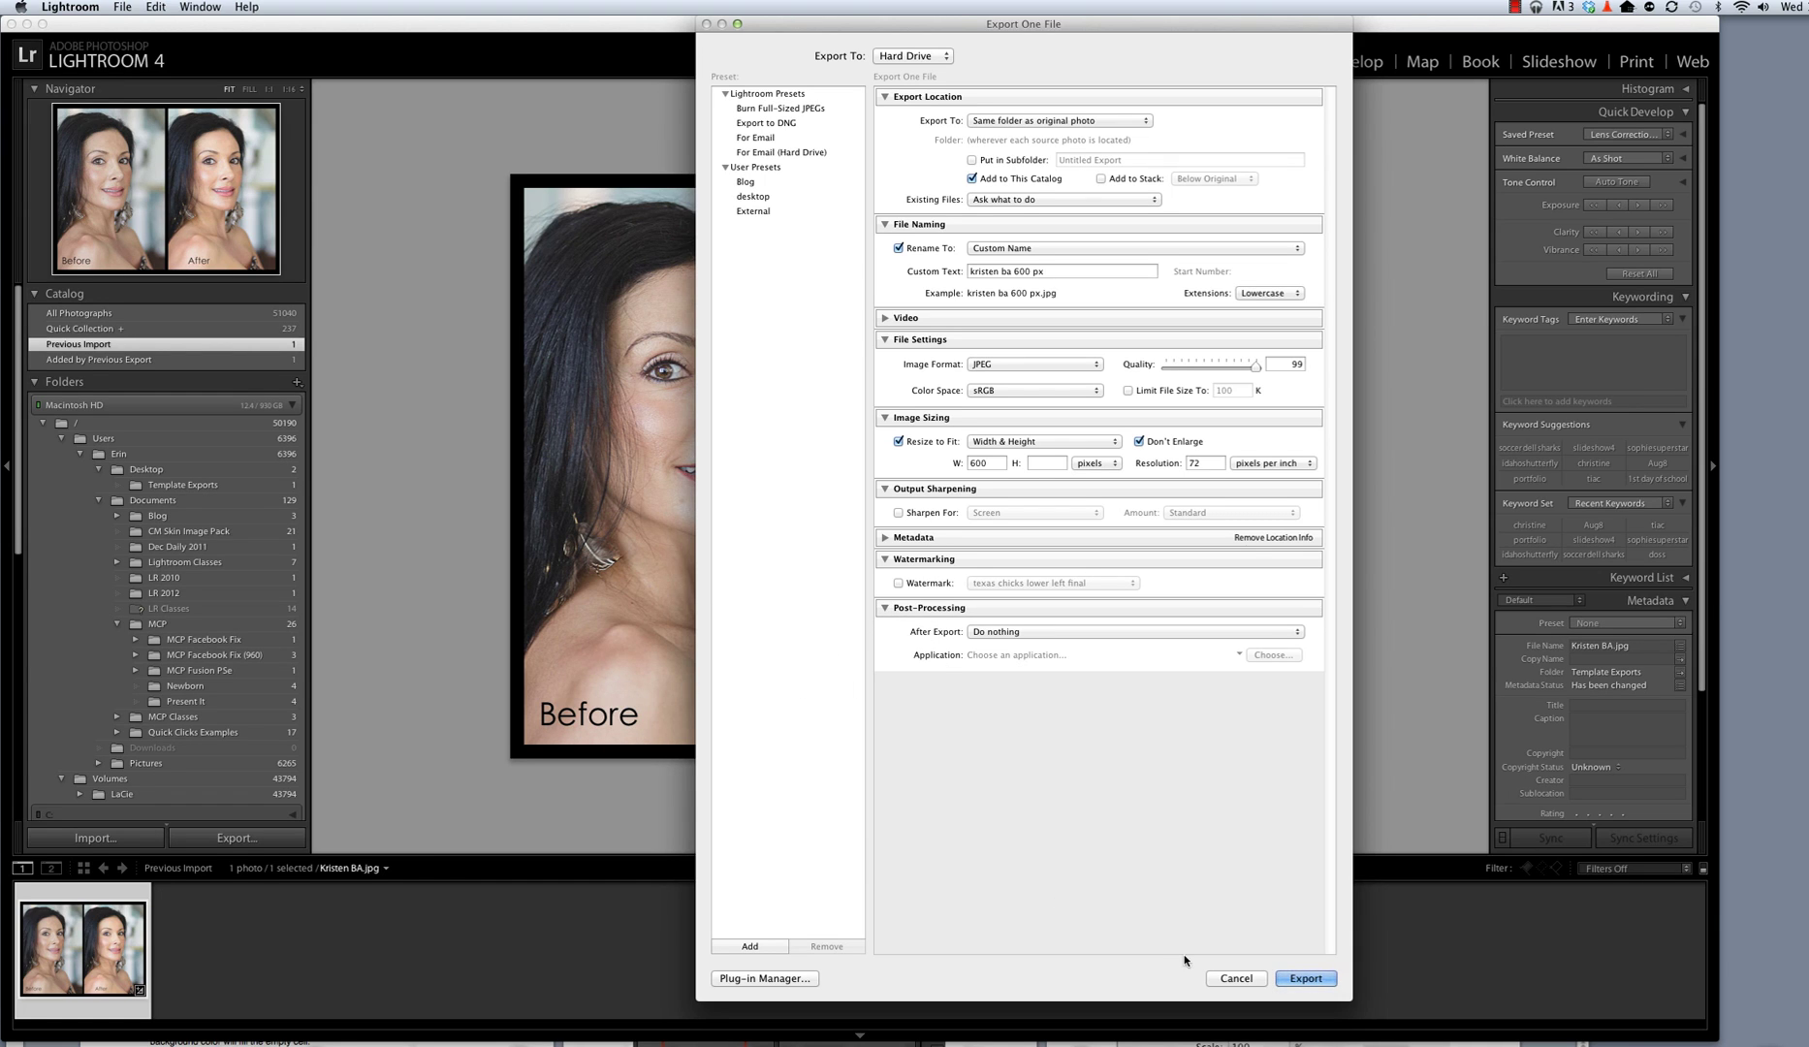
pyautogui.click(1316, 977)
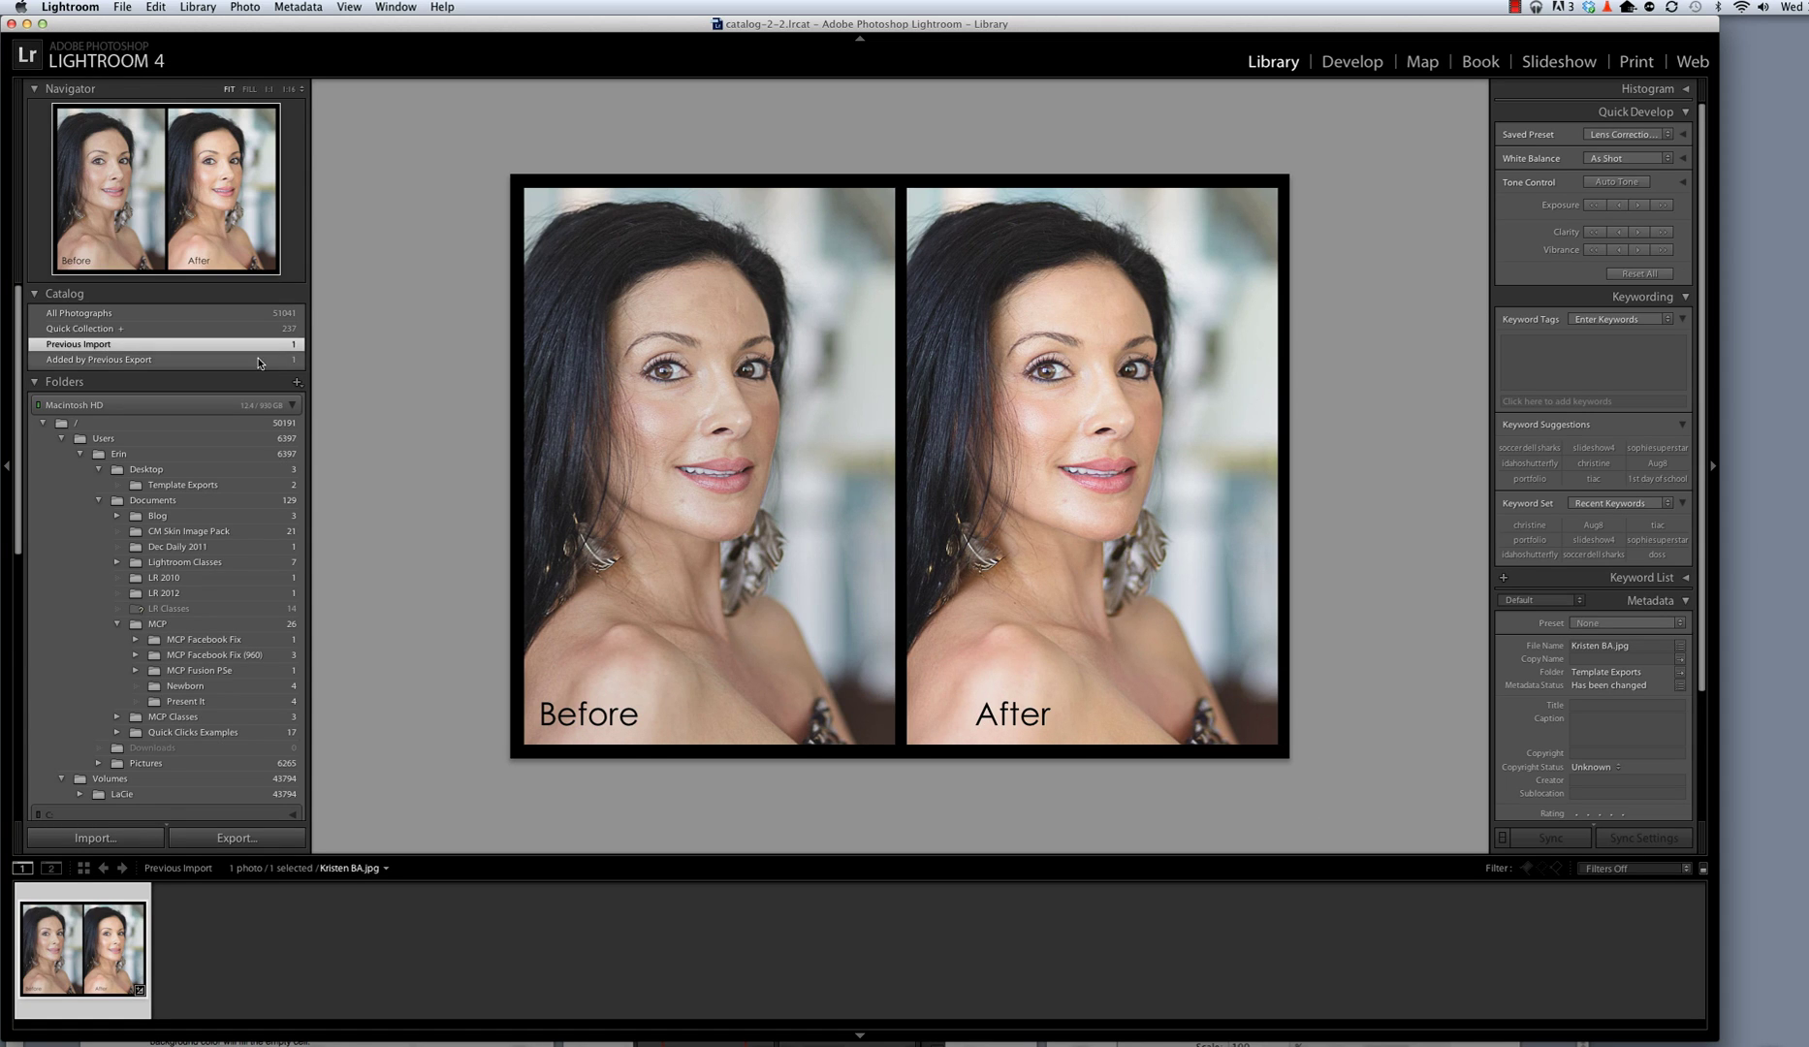
# Browse both JPEGs in Template Exports, then show the original Kristen BA.jpg in Loupe view
pyautogui.click(201, 480)
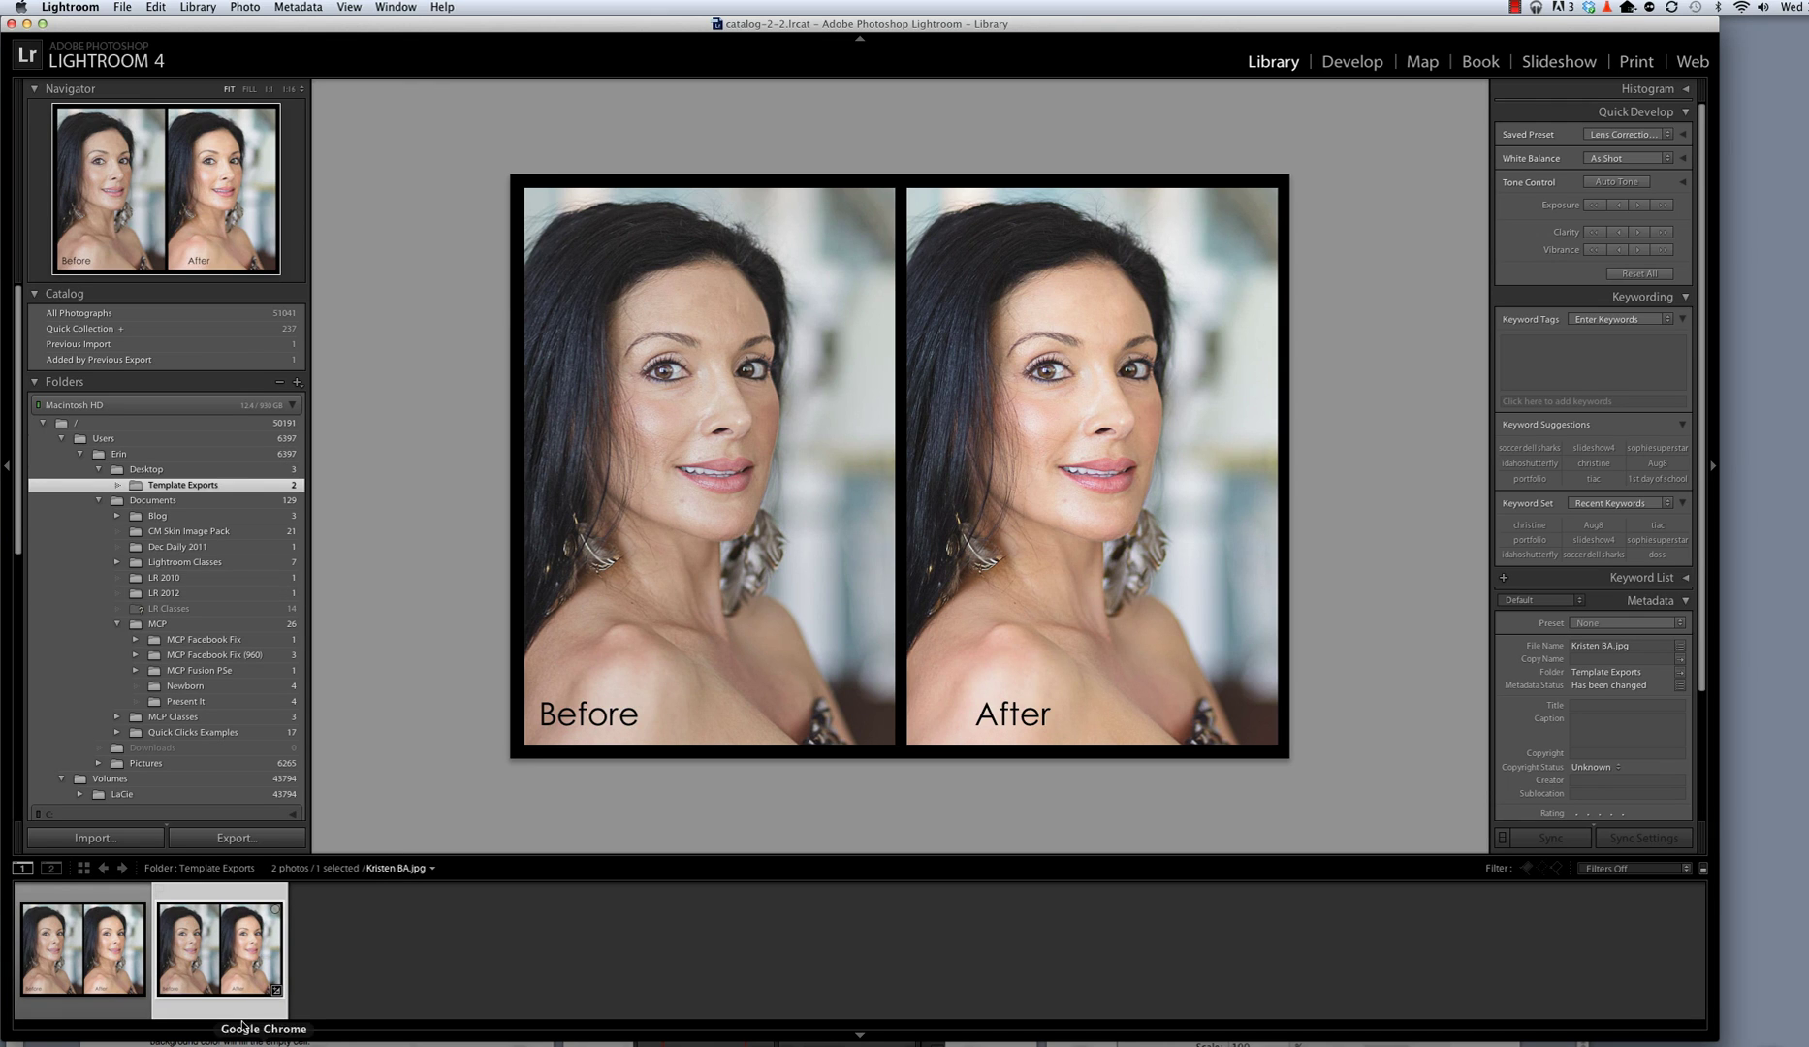
pyautogui.click(126, 955)
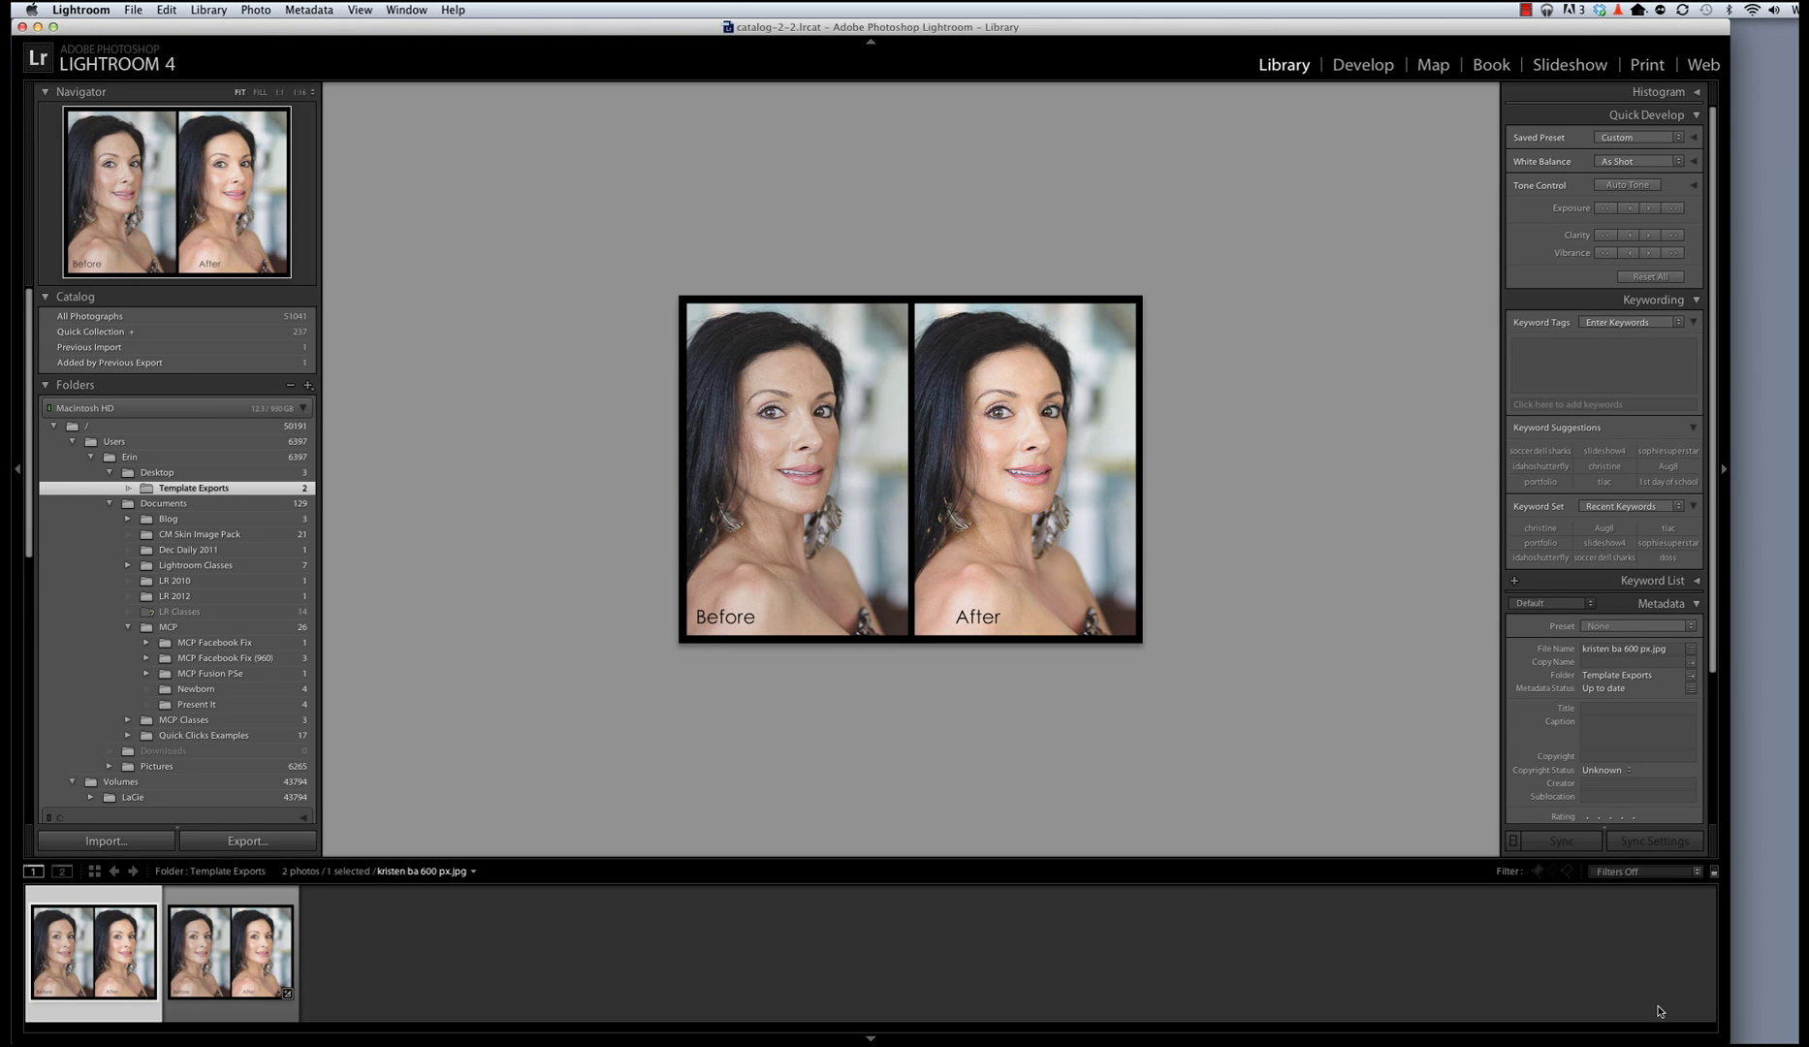
pyautogui.press('g')
pyautogui.click(809, 430)
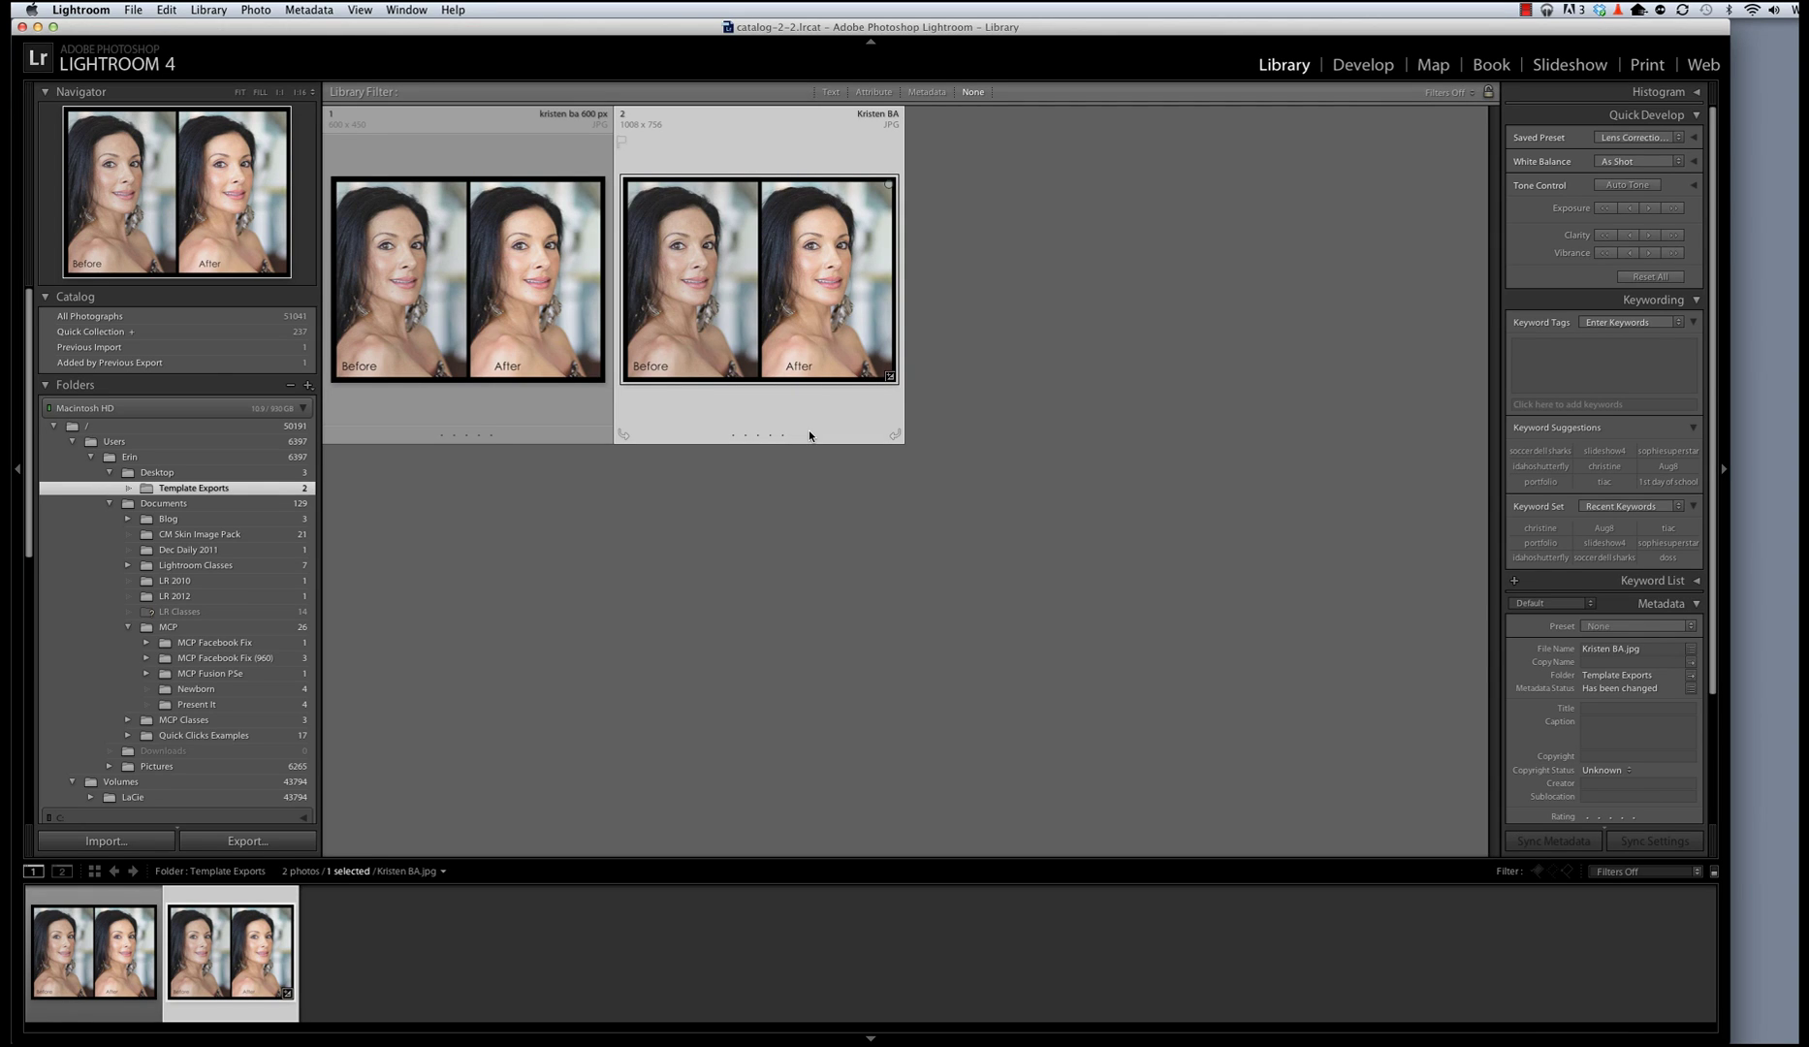
pyautogui.press('e')
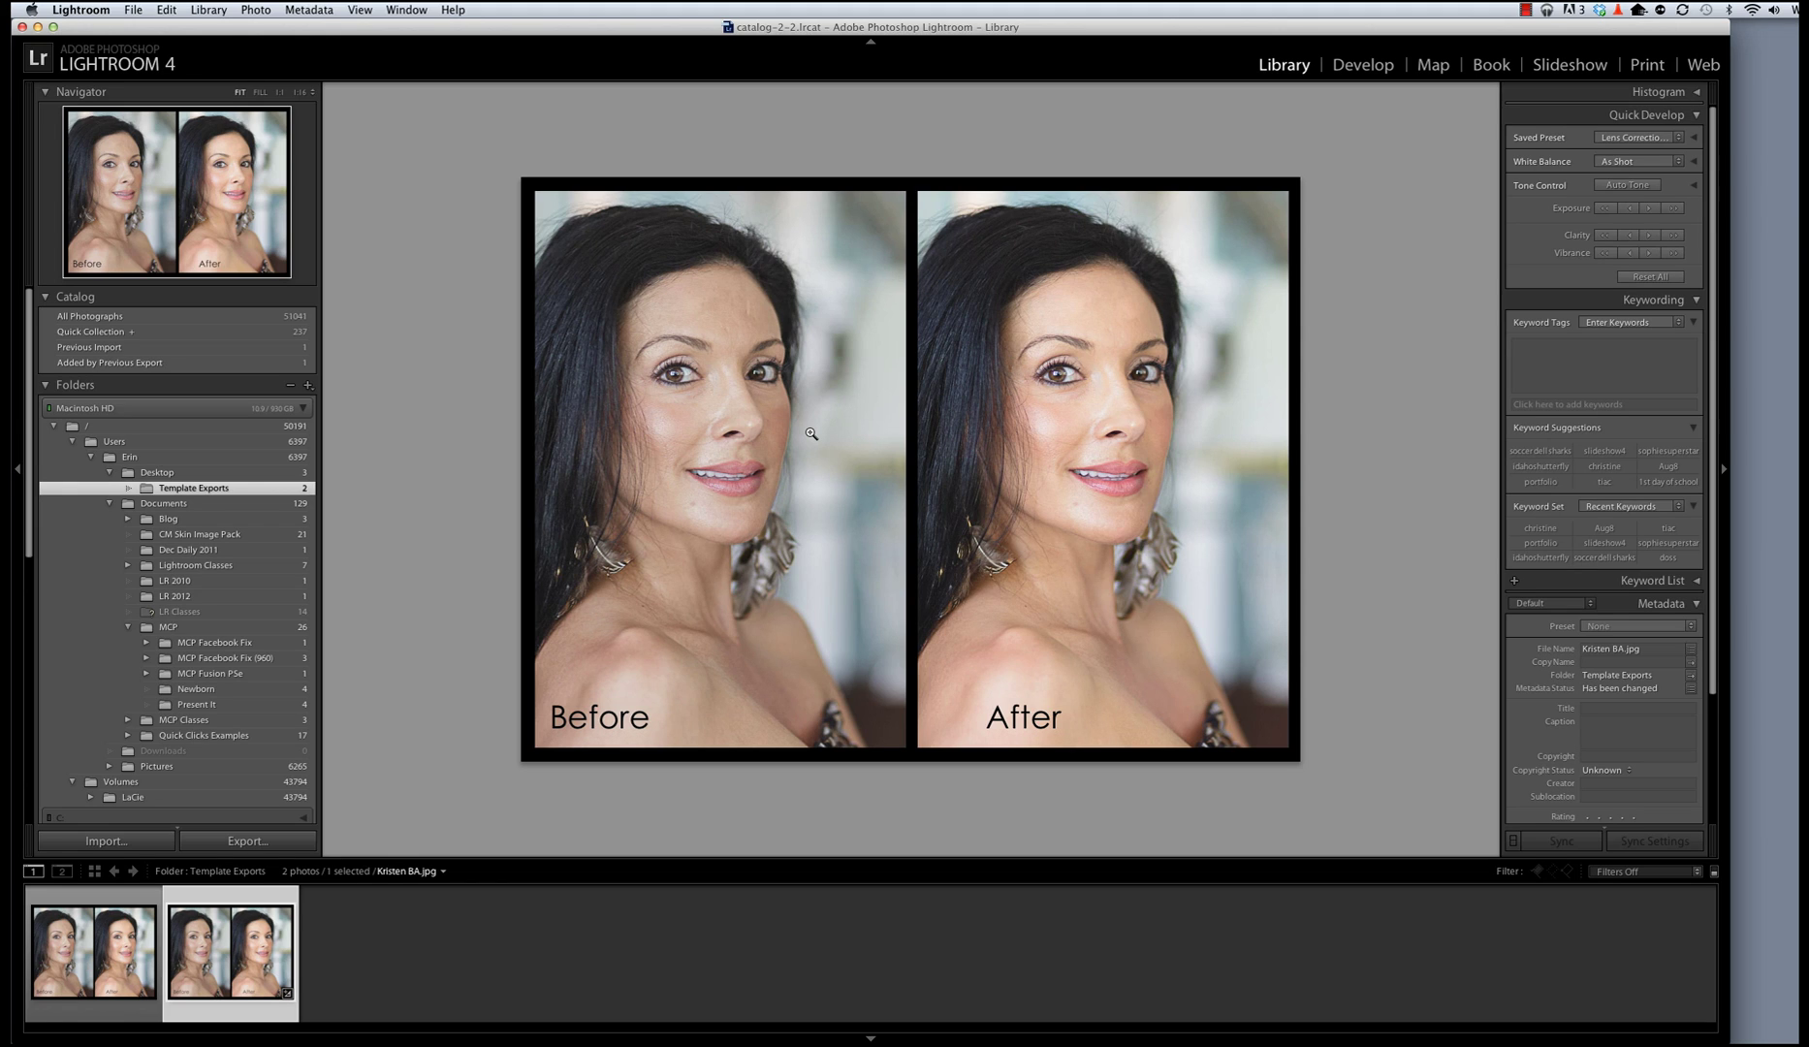
# Edit the original Kristen BA.jpg in Photoshop CS5
pyautogui.press('super+e')
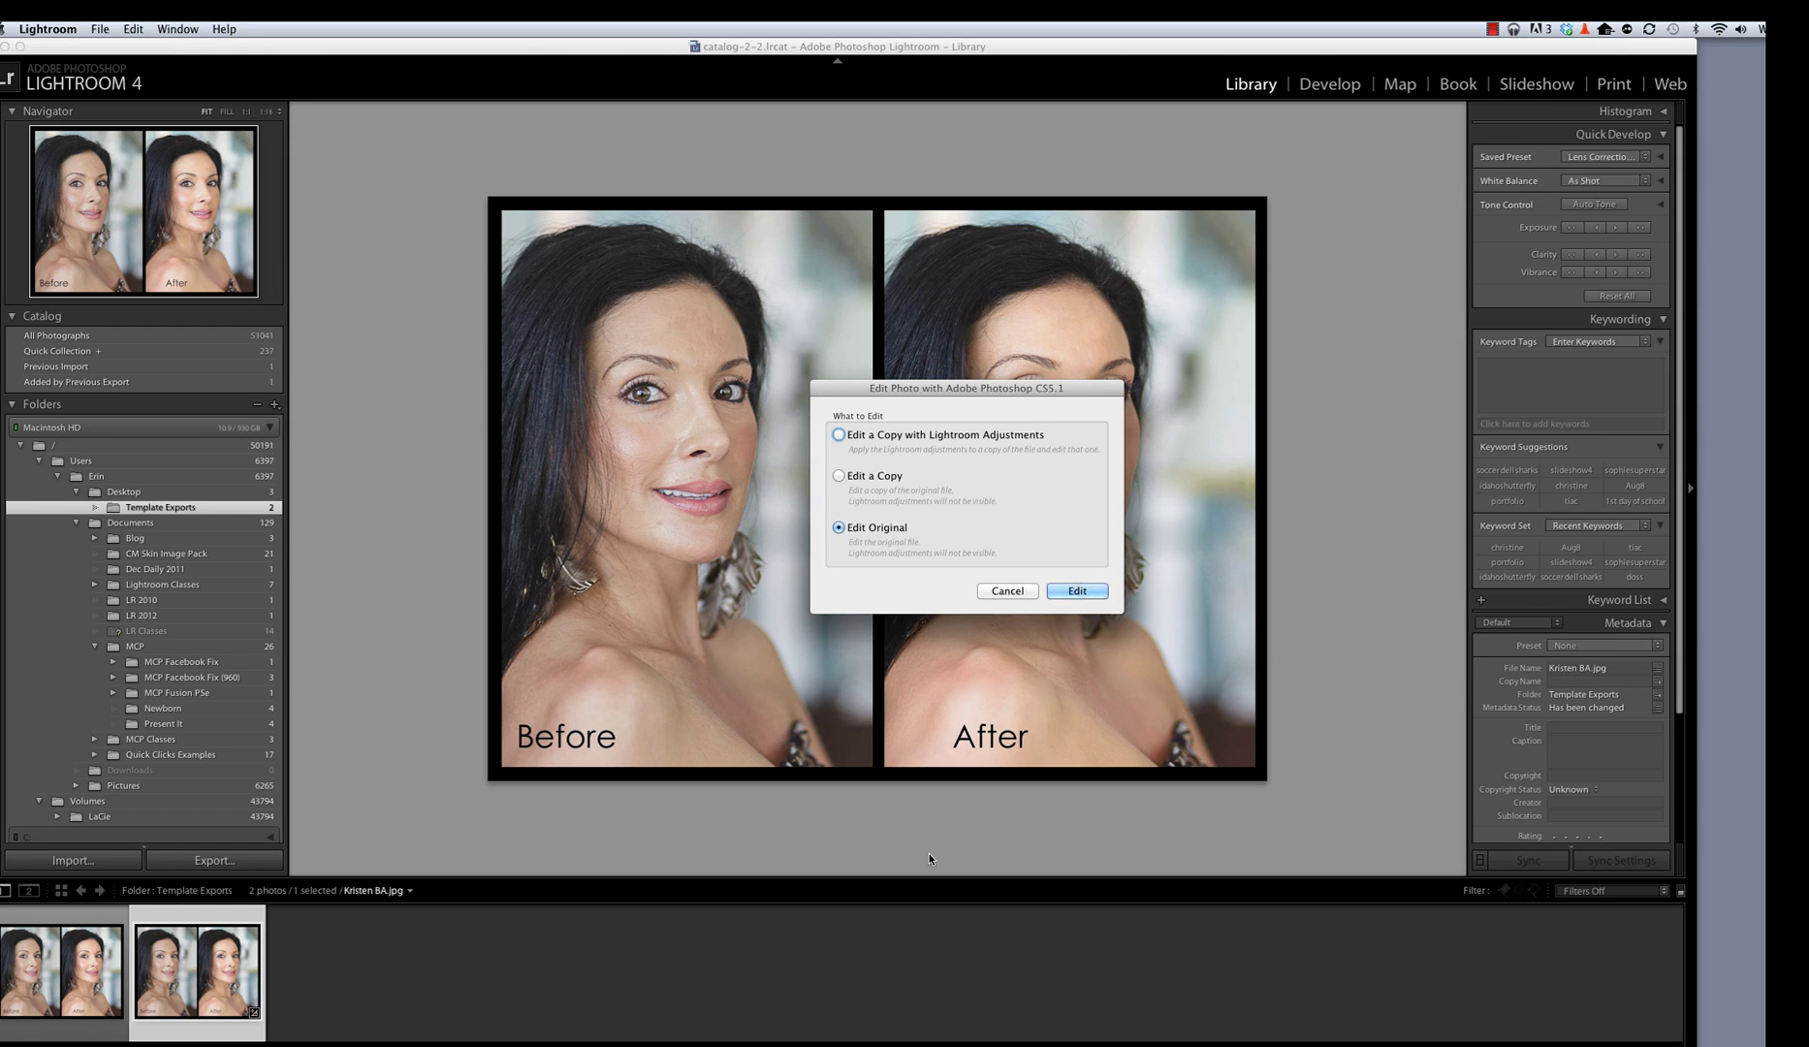
pyautogui.press('Return')
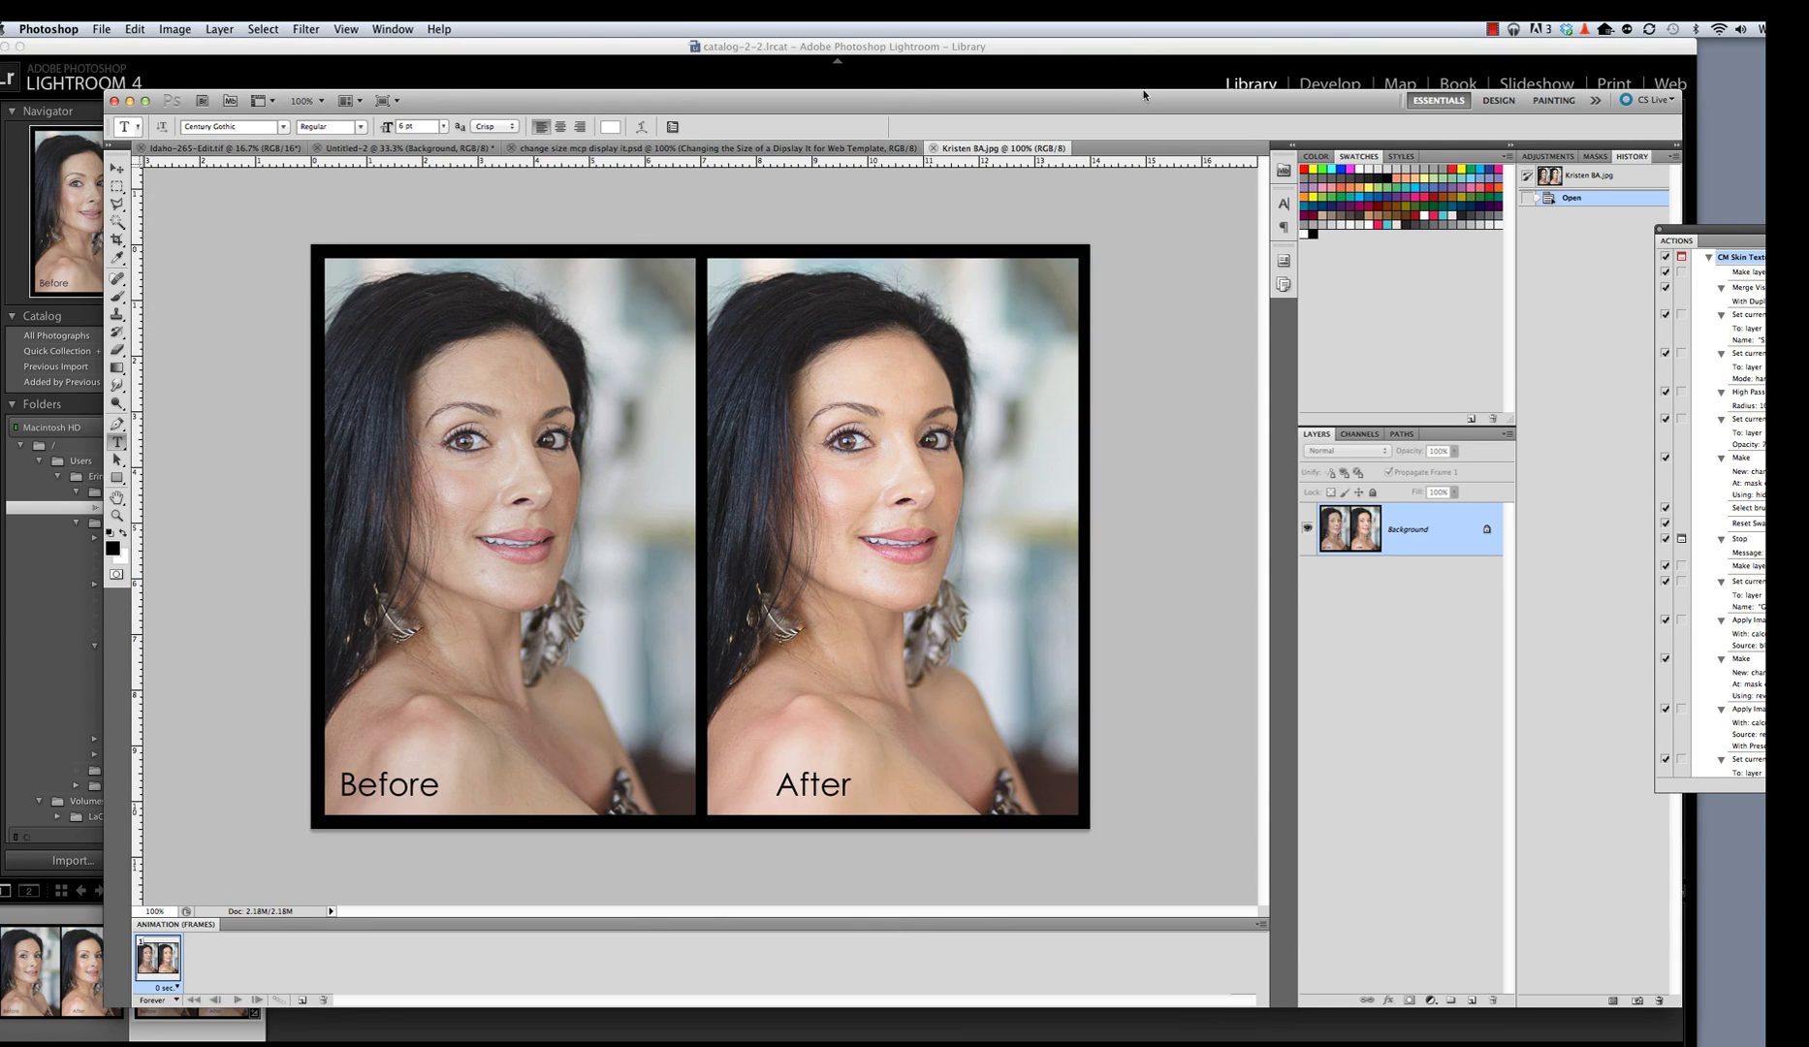
# Resize Kristen BA.jpg to 600 pixels wide via Image Size
pyautogui.click(174, 28)
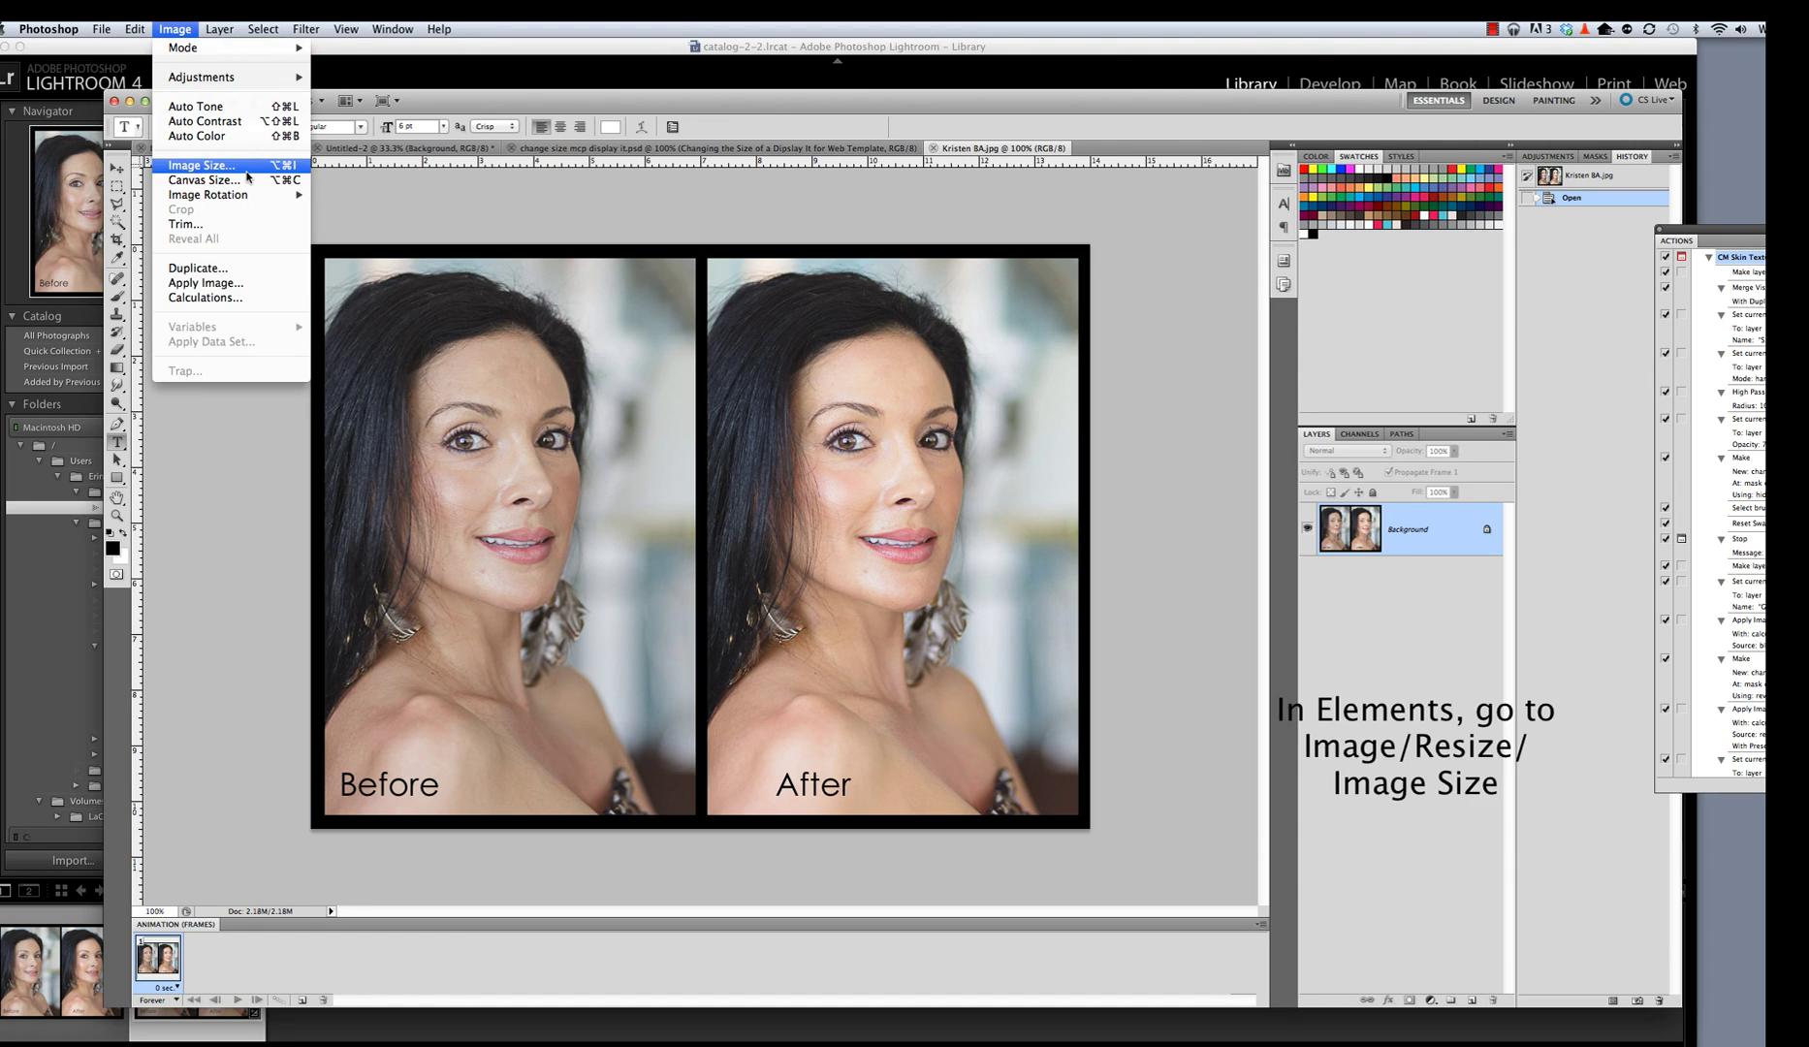
pyautogui.press('Up')
pyautogui.press('Return')
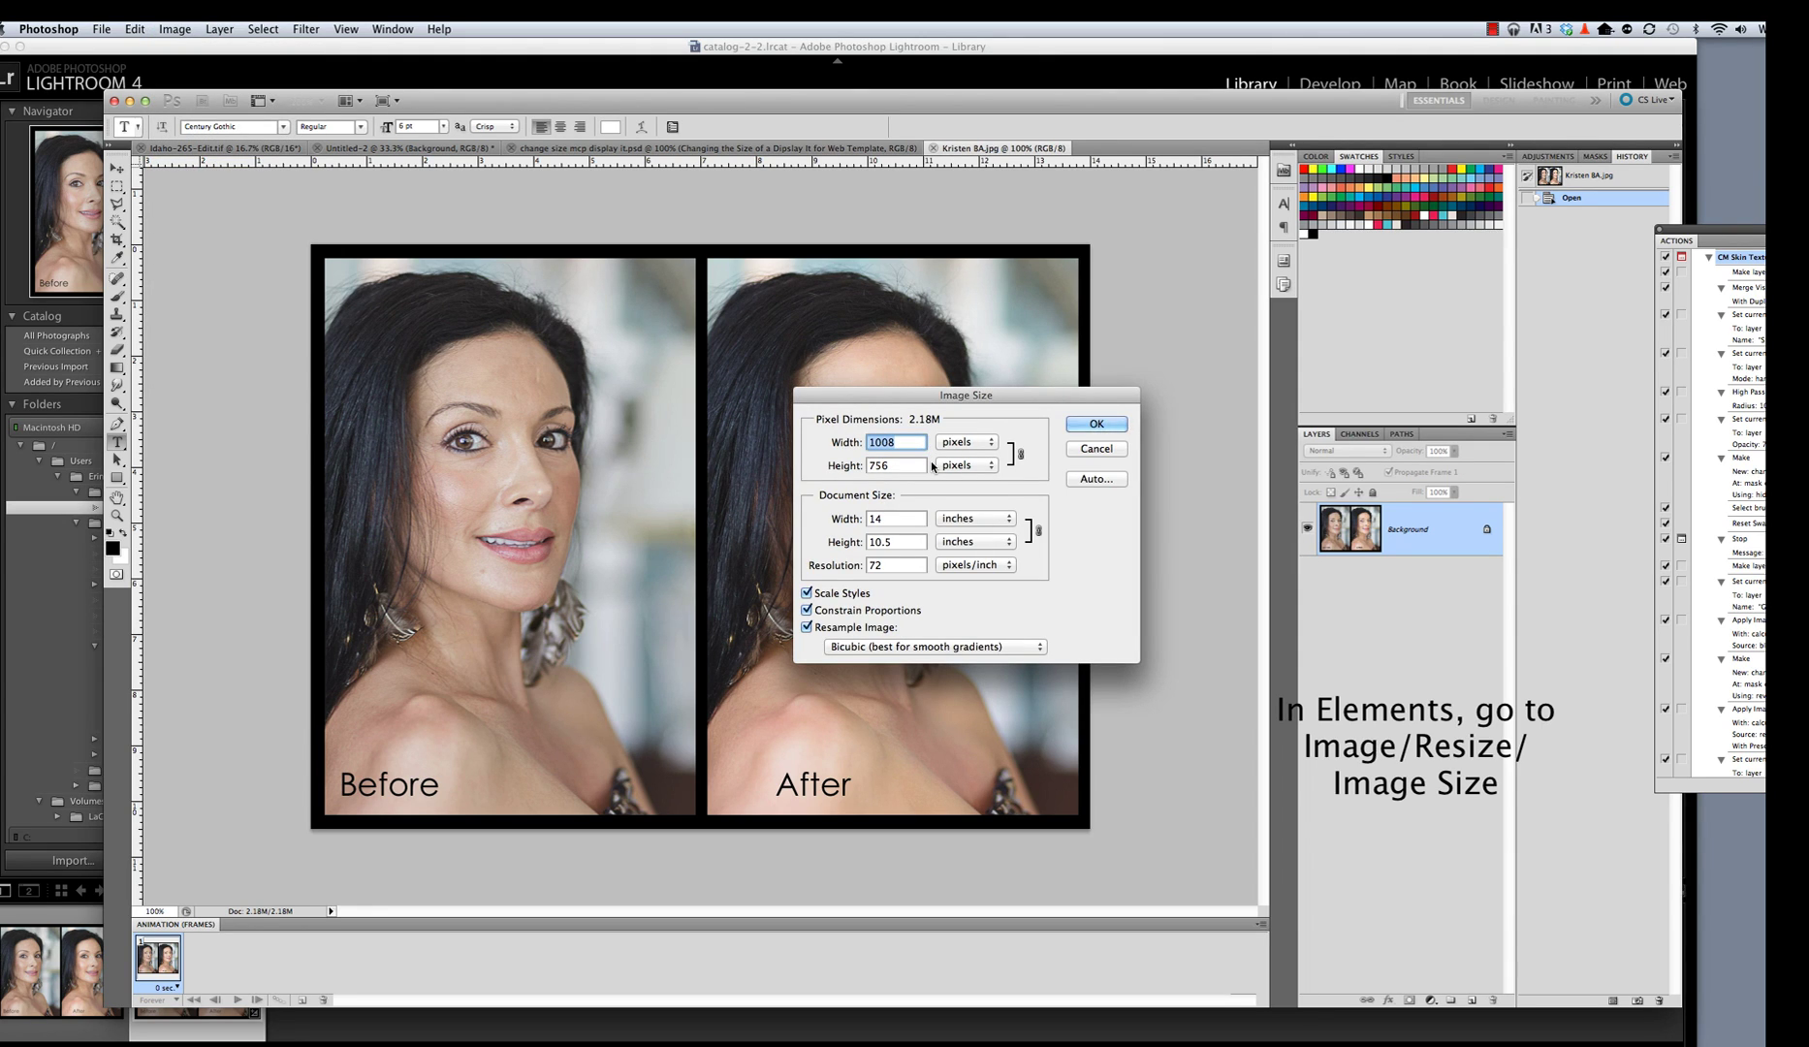
pyautogui.write('600')
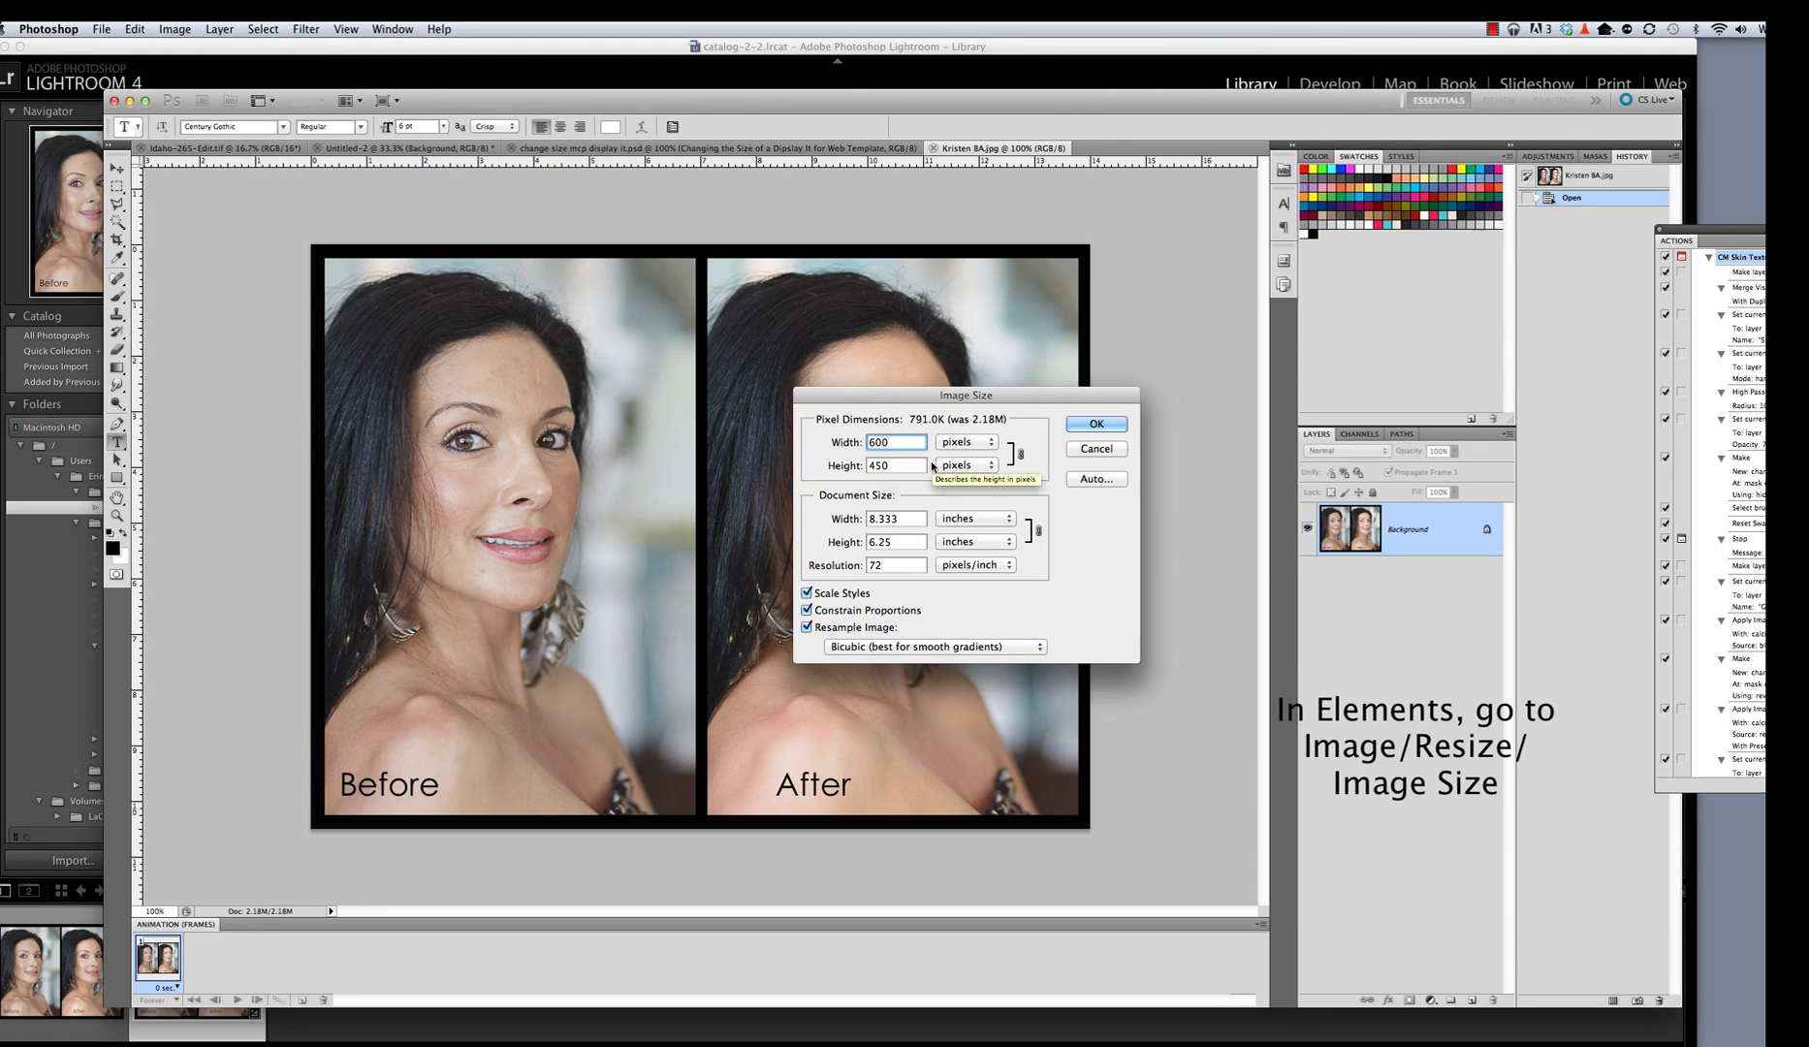
pyautogui.press('Return')
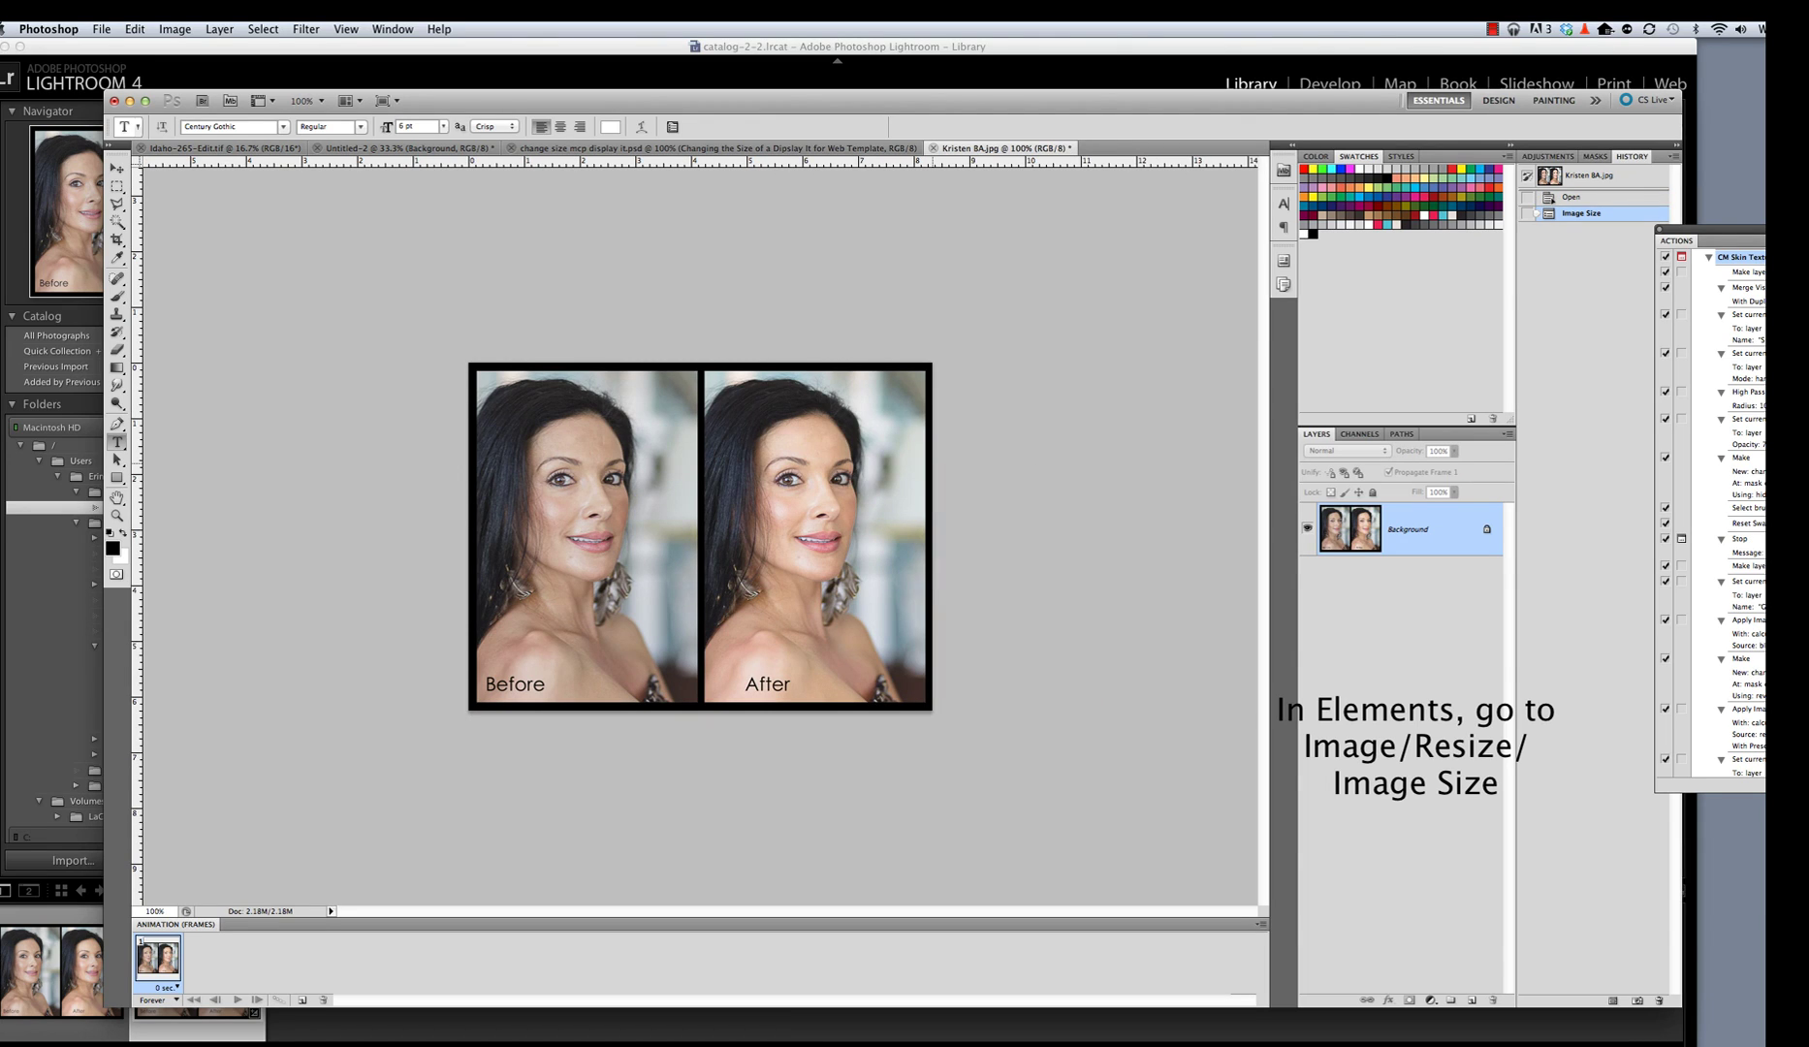
# Save the image as a quality-12 JPEG, close it, and return to Lightroom
pyautogui.press('super+s')
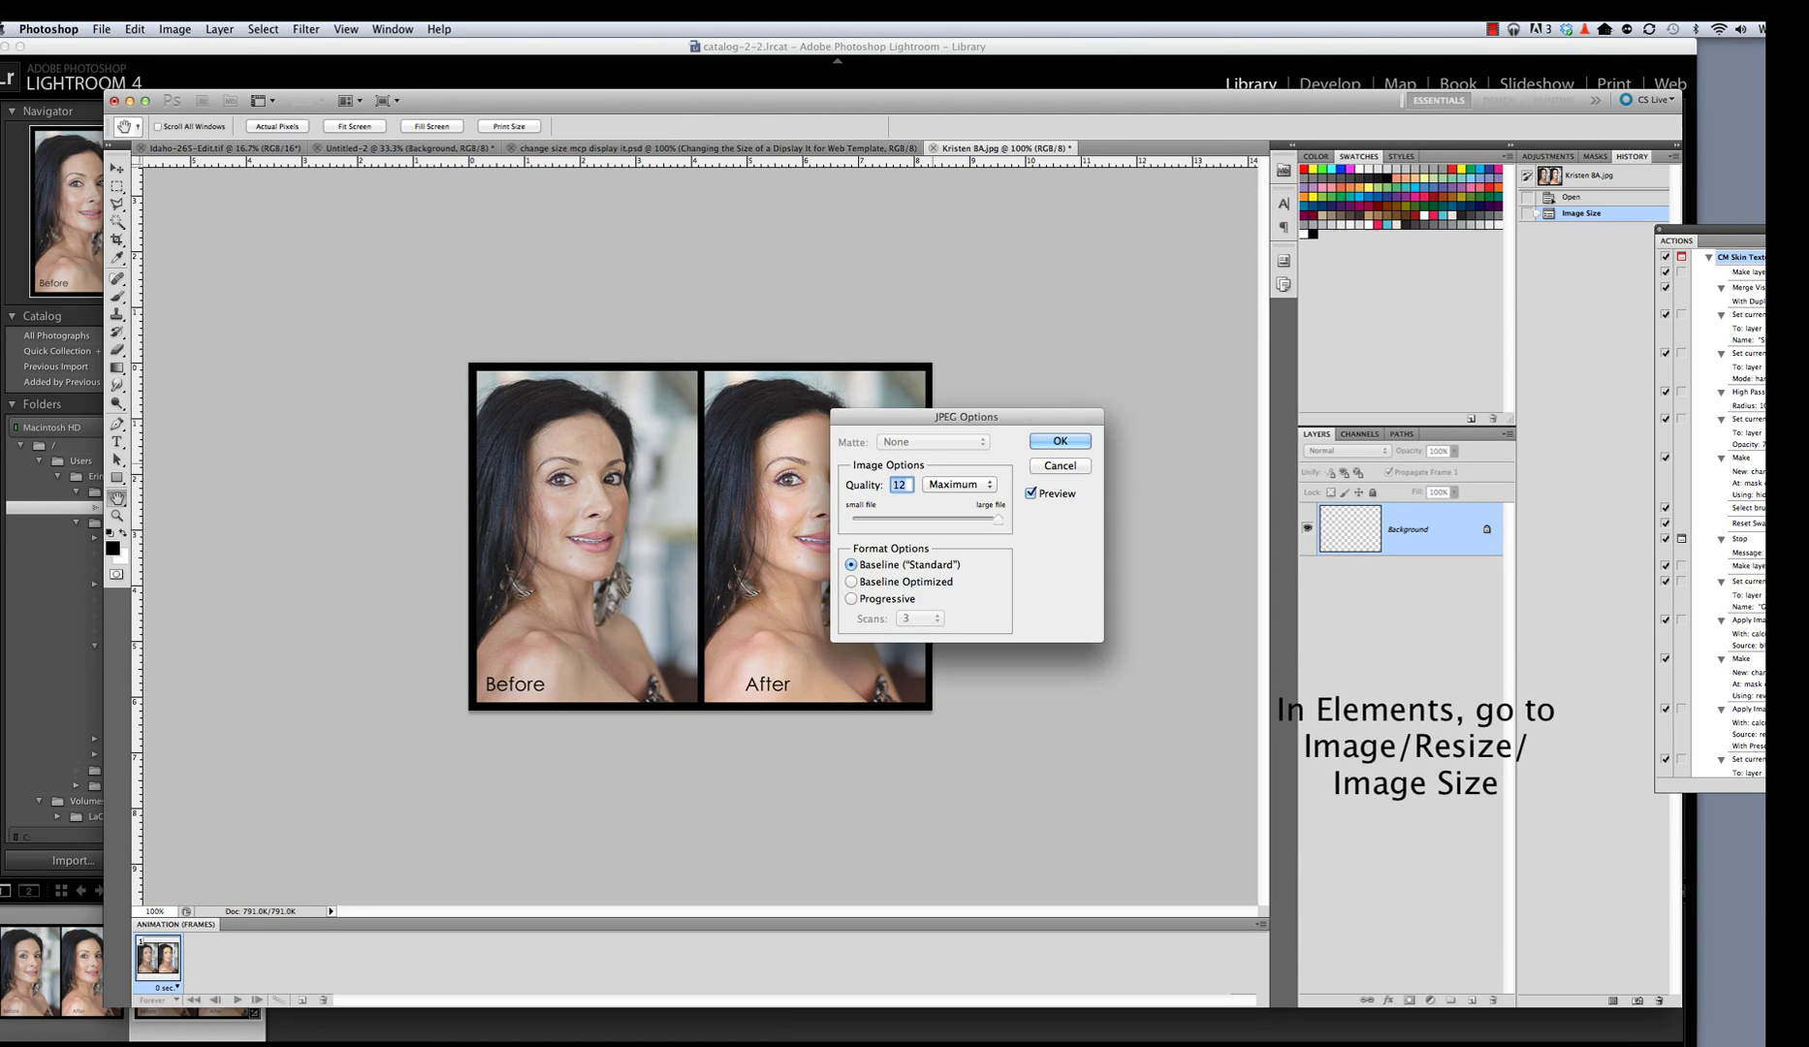
pyautogui.press('Return')
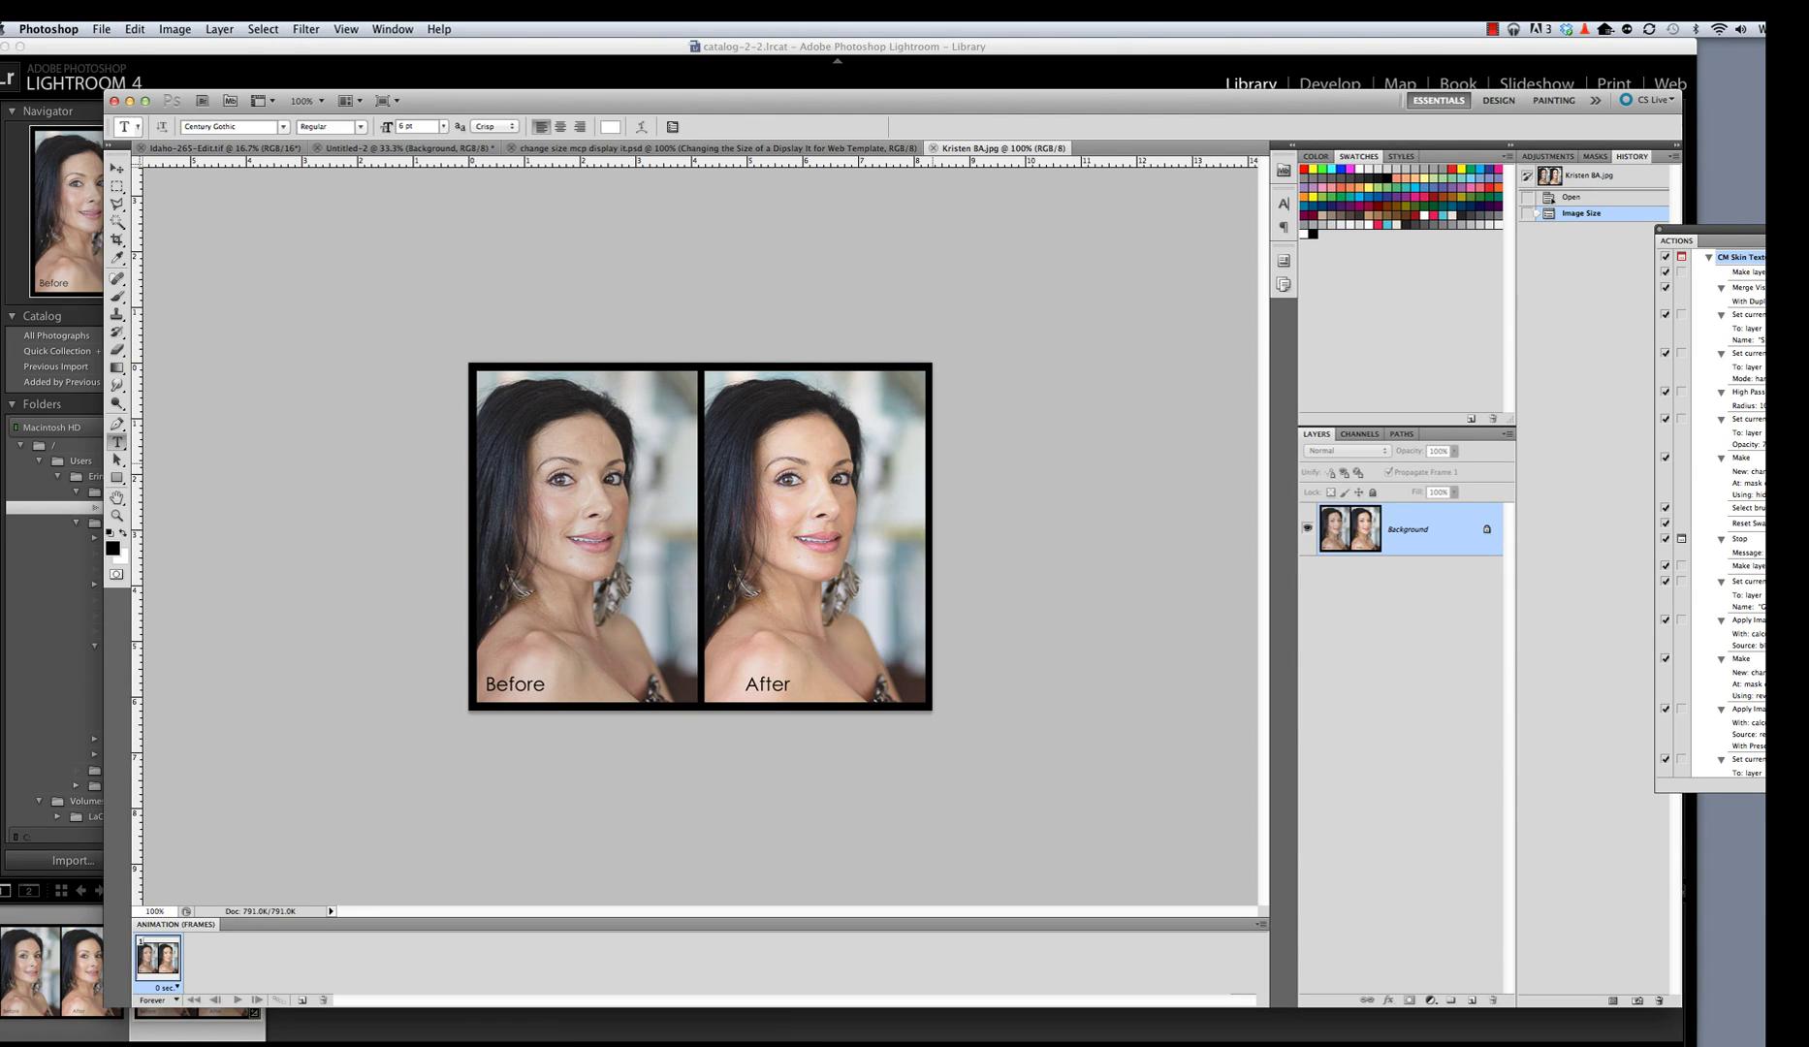
pyautogui.press('super+w')
pyautogui.press('super+Tab')
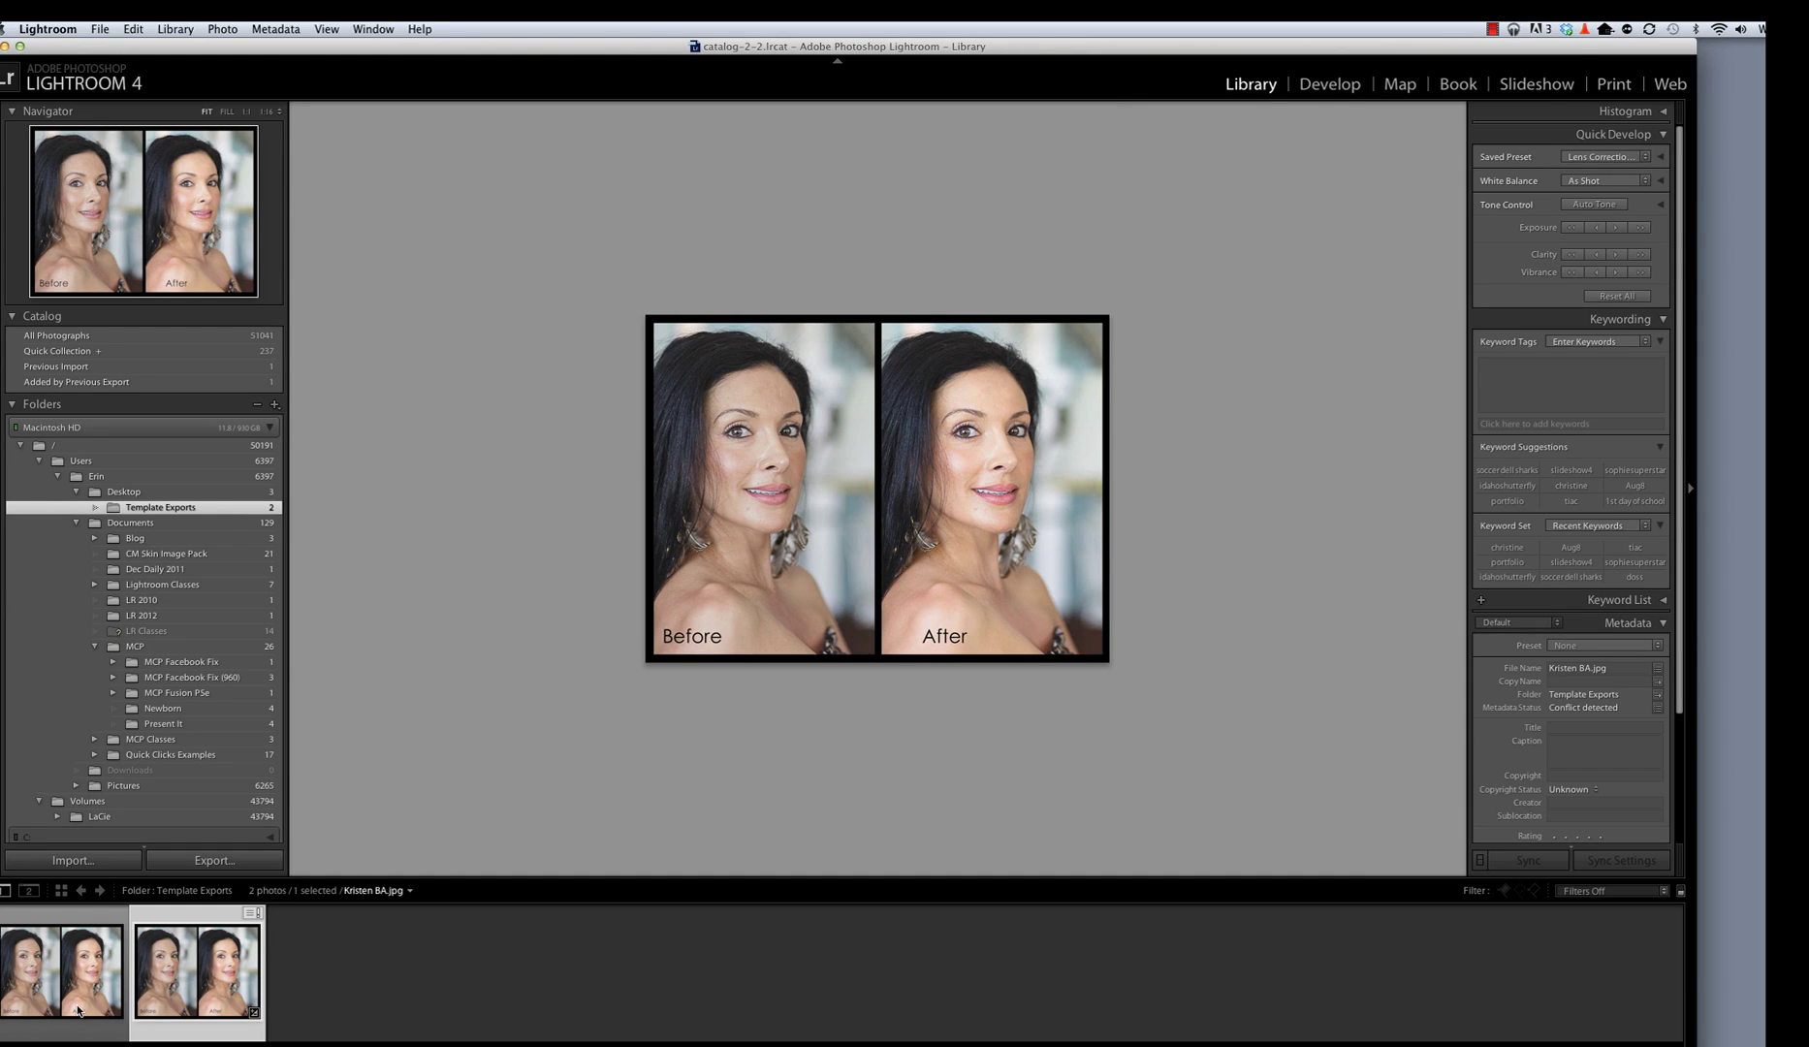
pyautogui.press('Left')
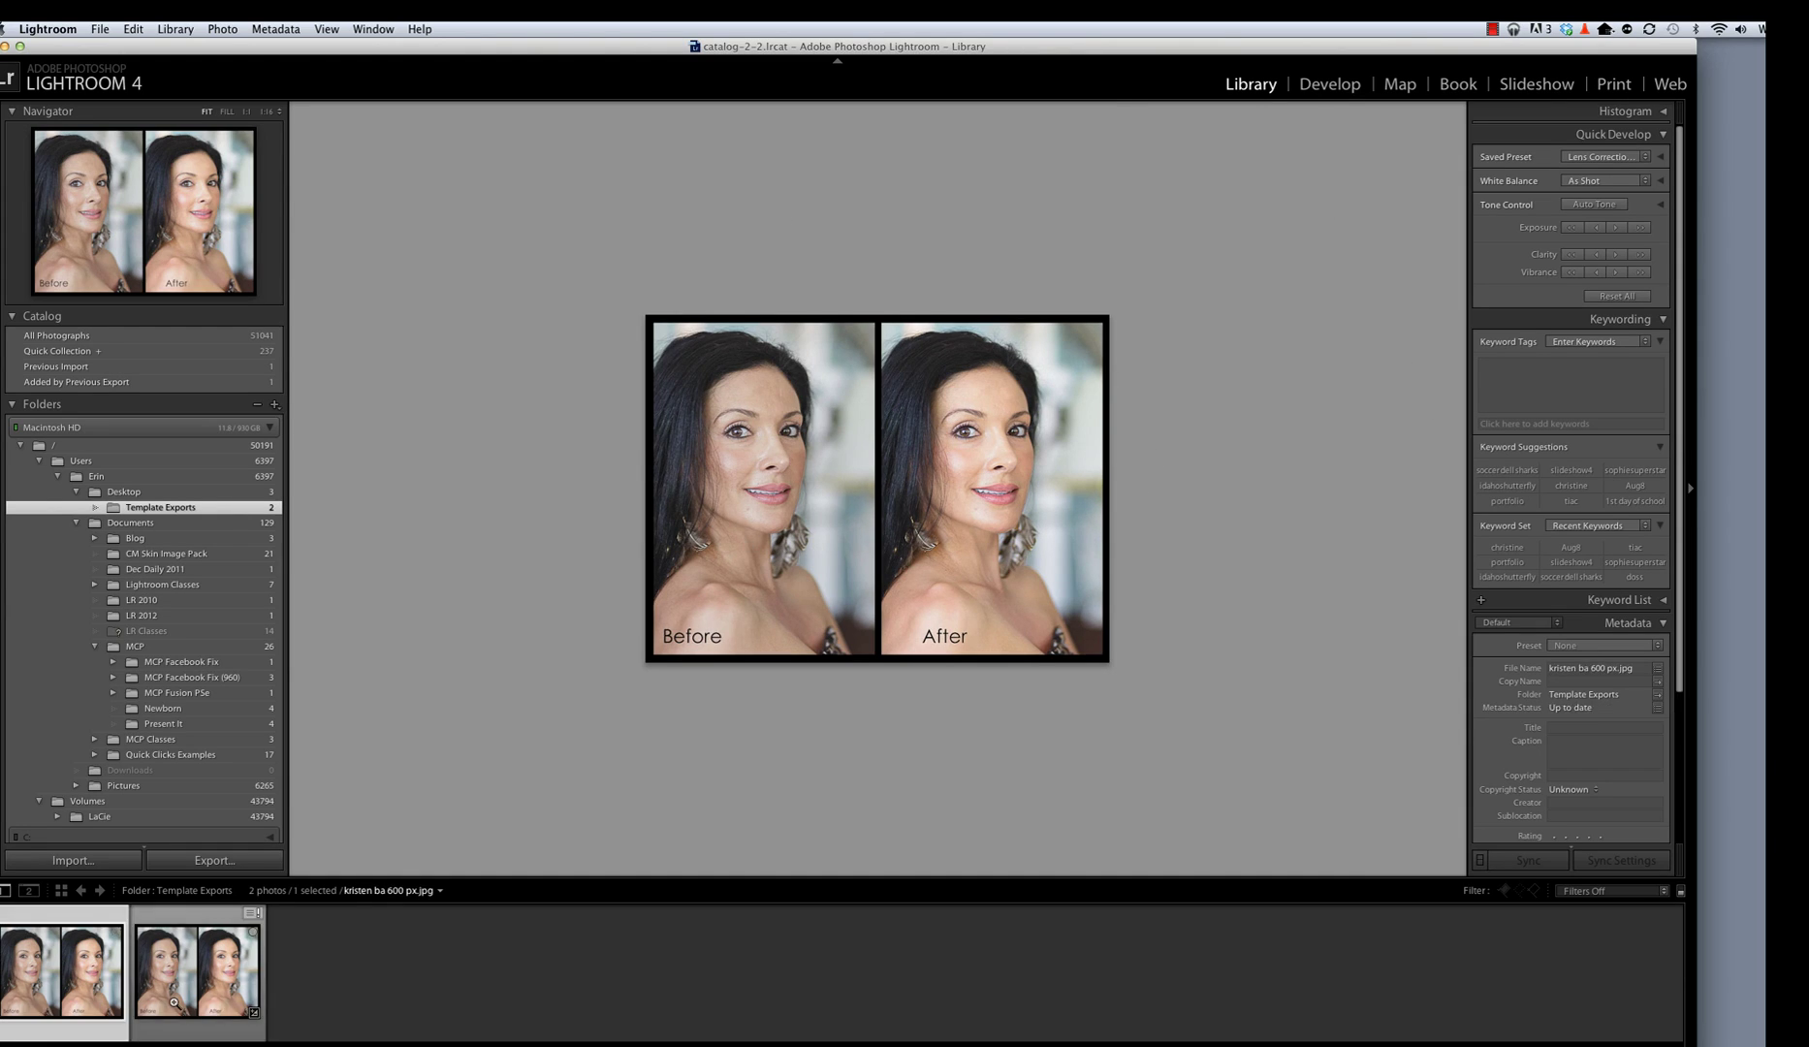
pyautogui.click(175, 1005)
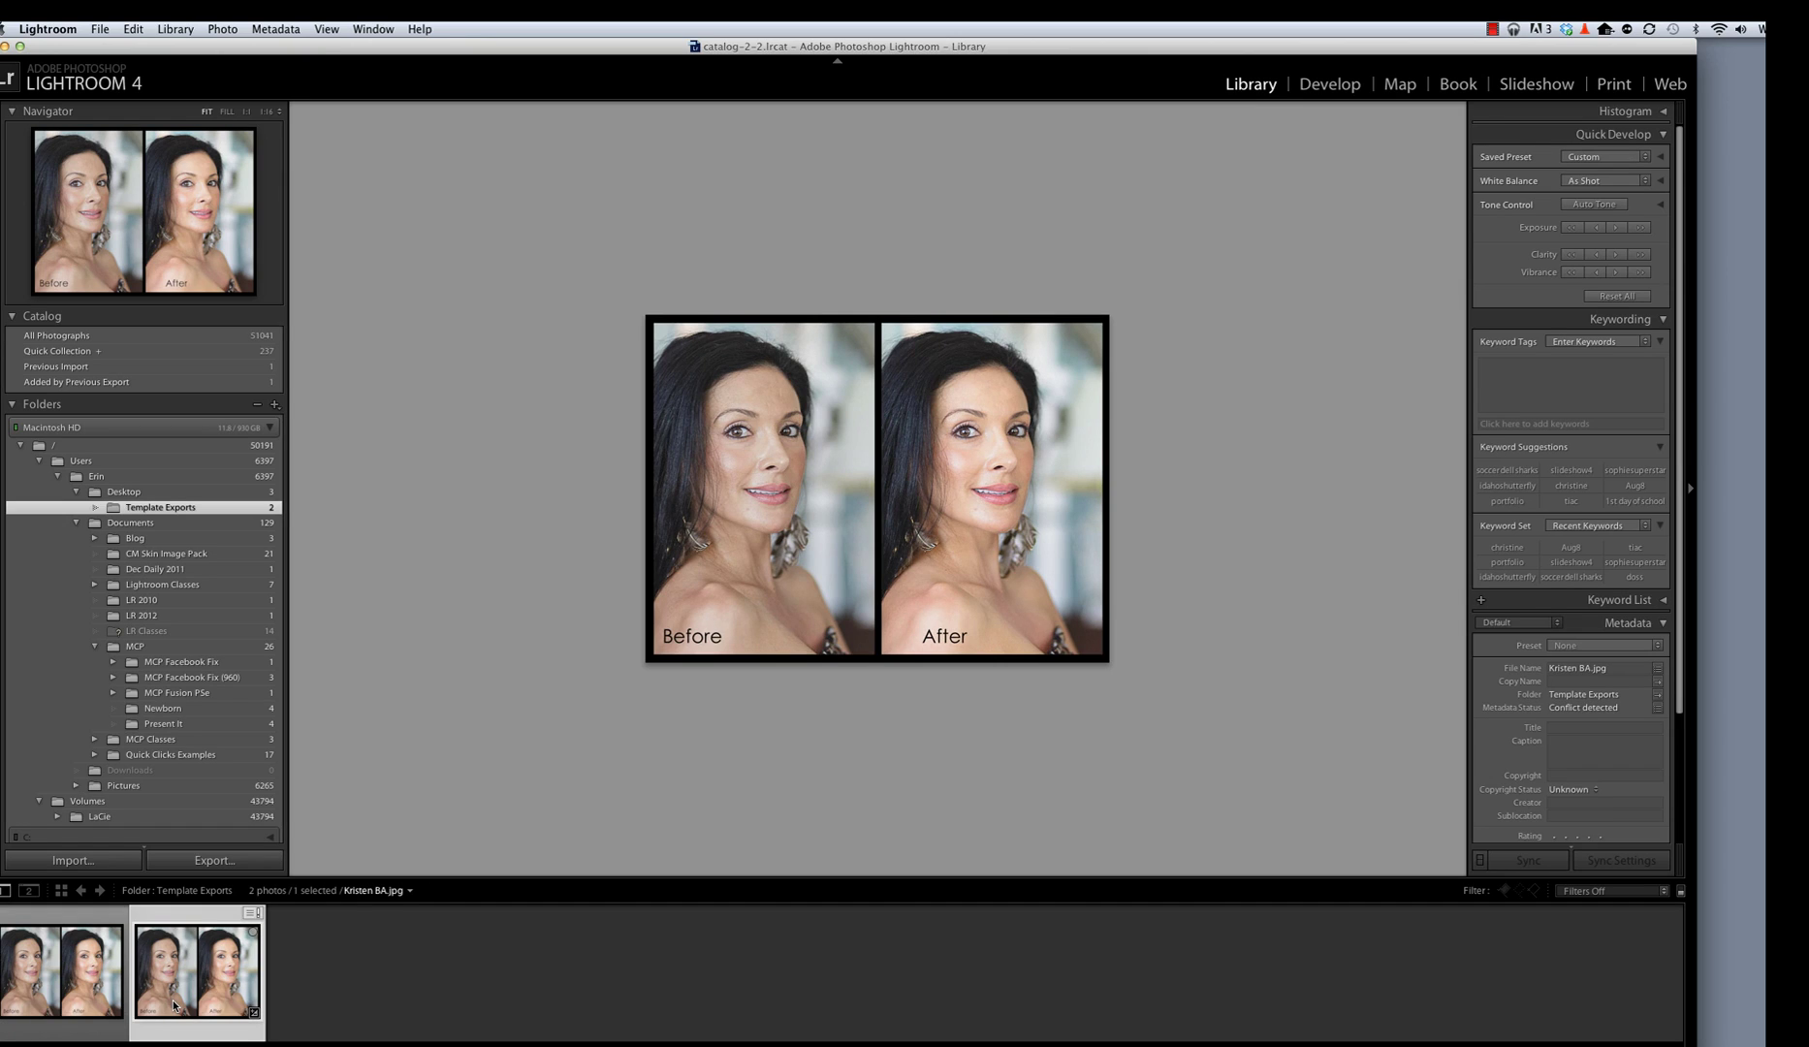